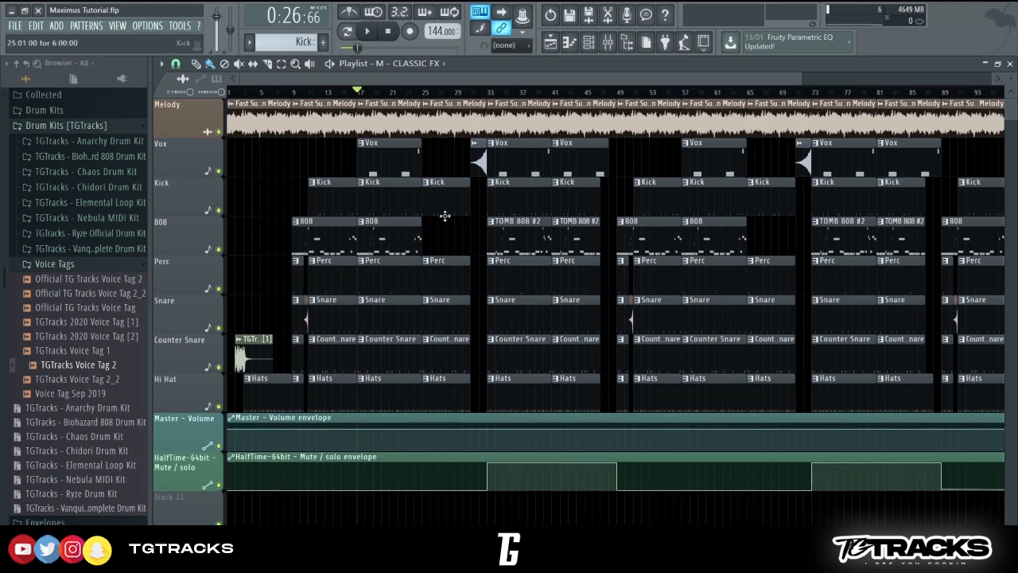
Open the mixer and replace Maximus with Fruity Soft Clipper in the Master track's first effect slot.
left_click(607, 42)
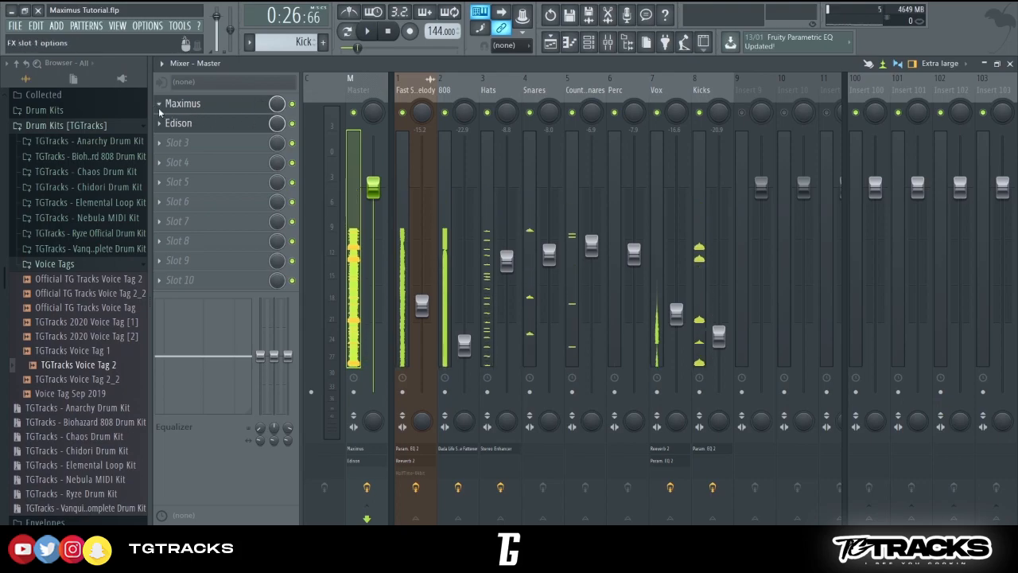
left_click(635, 185)
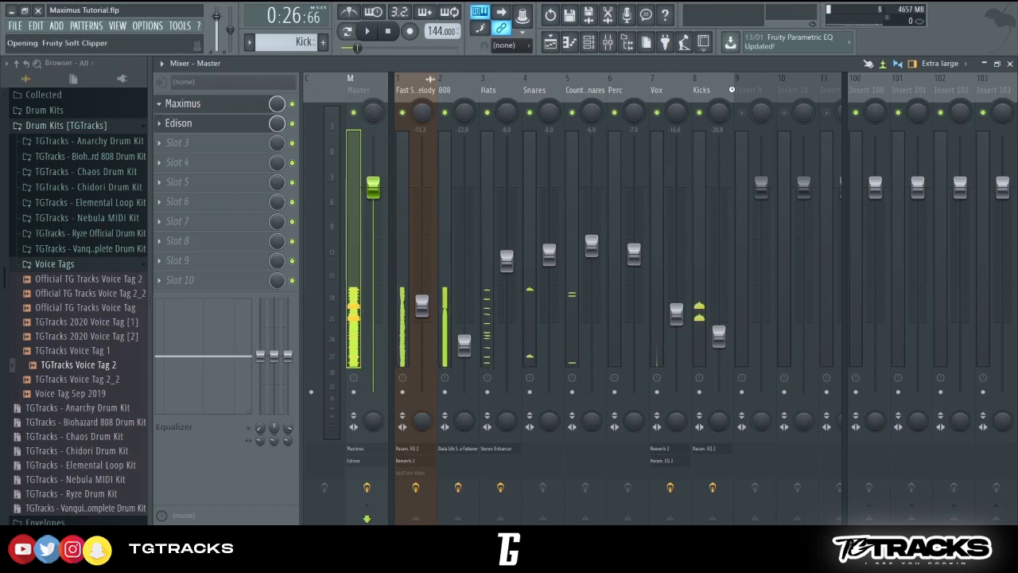
Raise the volumes of mixer tracks 1 to 8 together until Kicks sits at -15.2 dB, and audition the mix through Master.
left_click(713, 91)
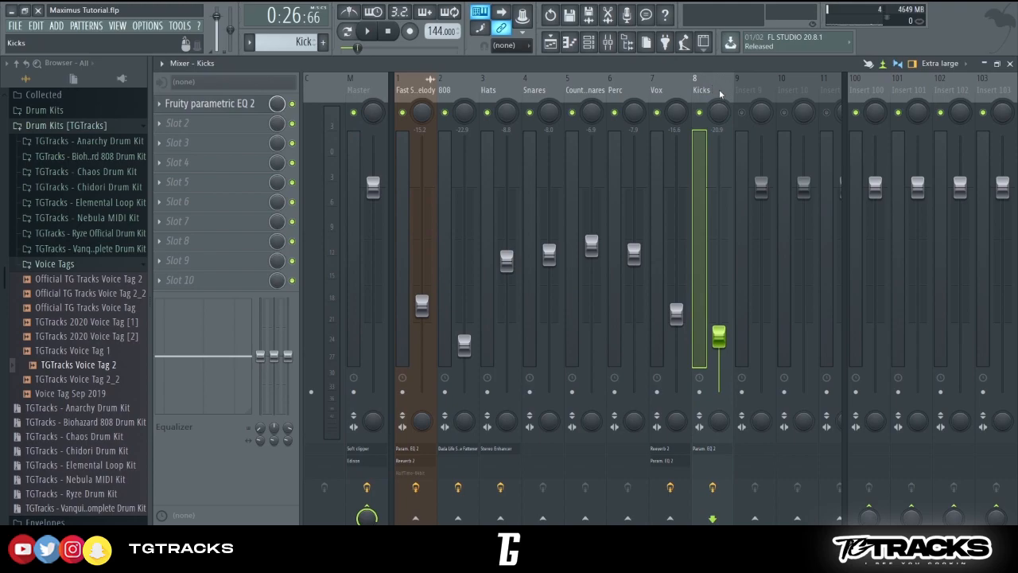
left_click(720, 94, "ctrl+shift")
left_click_drag(425, 89, 714, 96)
left_click_drag(720, 336, 719, 306)
key("space")
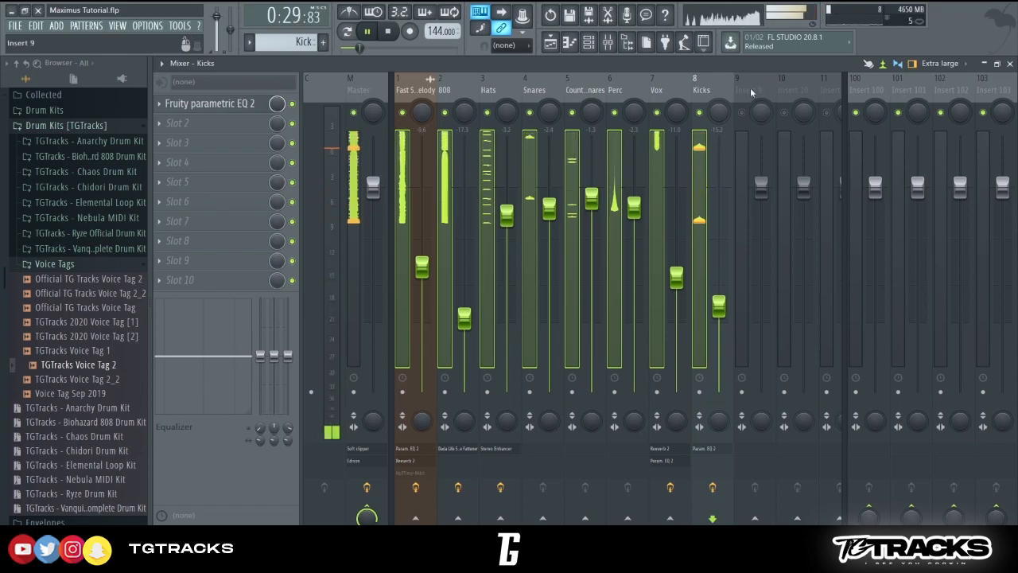
left_click(486, 94)
left_click(404, 91)
left_click(377, 78)
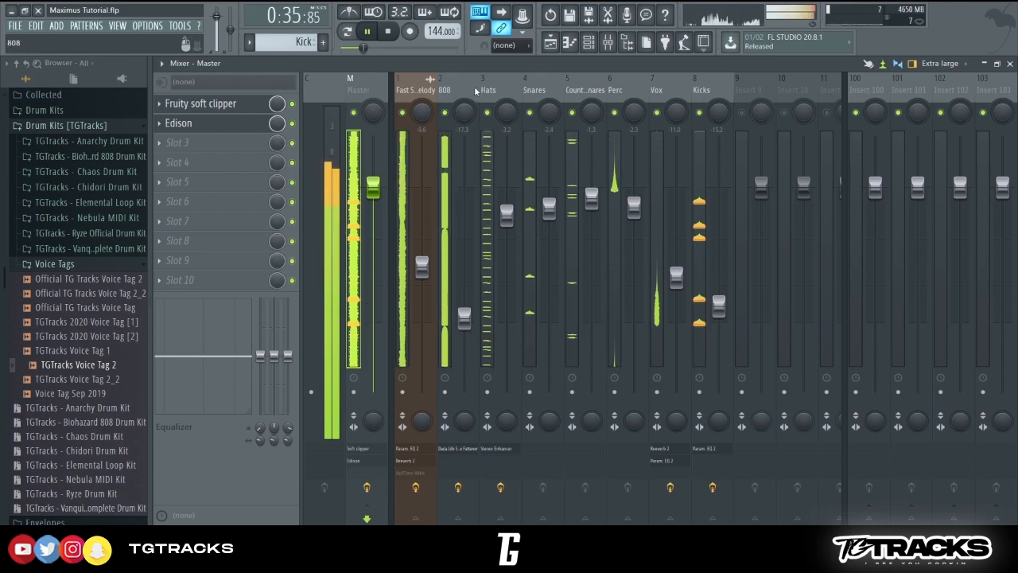
key("space")
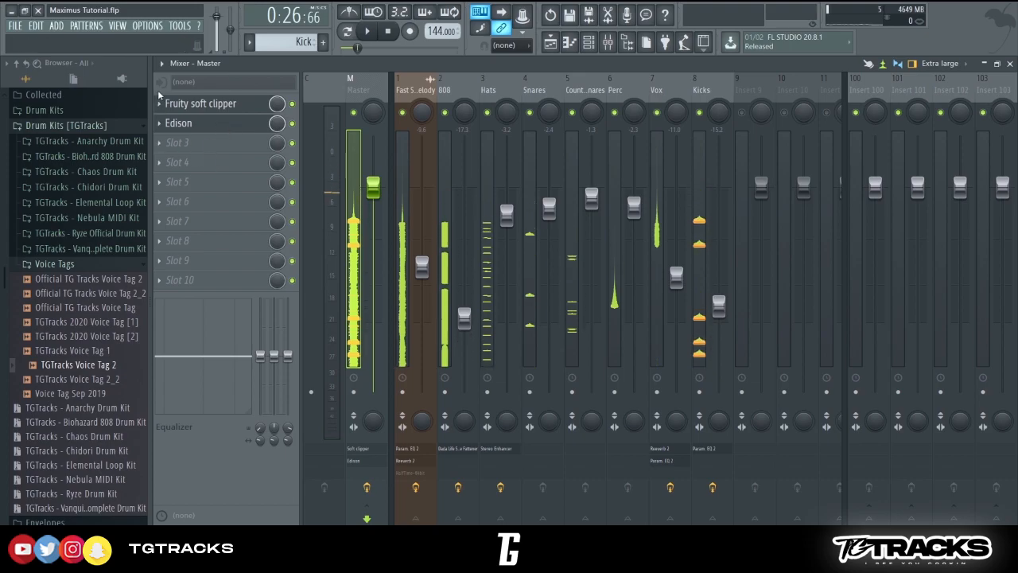
Lower tracks 1 to 8 together until Counter Snares sits at -5.2 dB, and replace the soft clipper on Master with Maximus.
left_click_drag(412, 91, 620, 90)
left_click_drag(700, 91, 424, 91)
left_click_drag(591, 198, 591, 233)
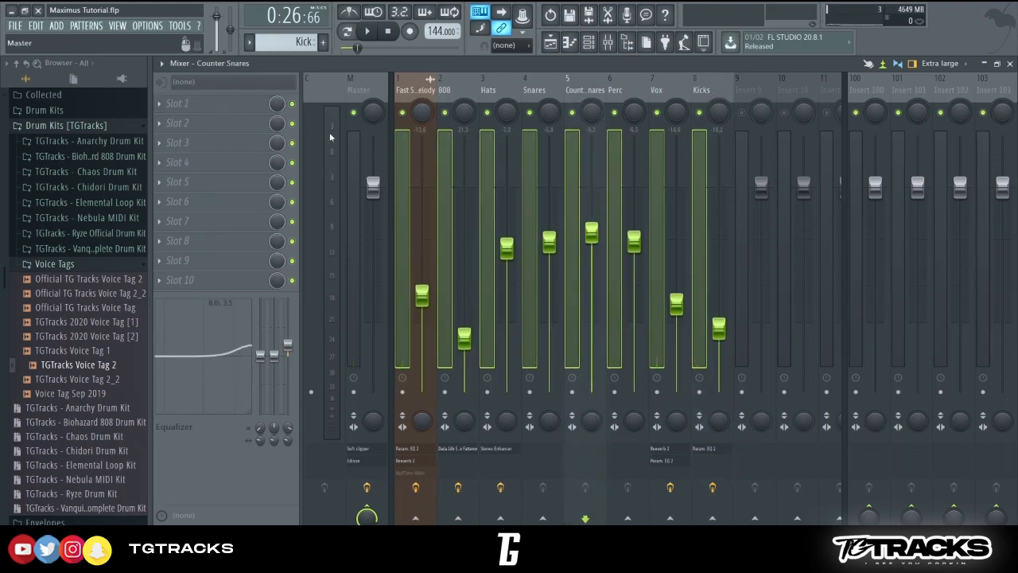
left_click(338, 90)
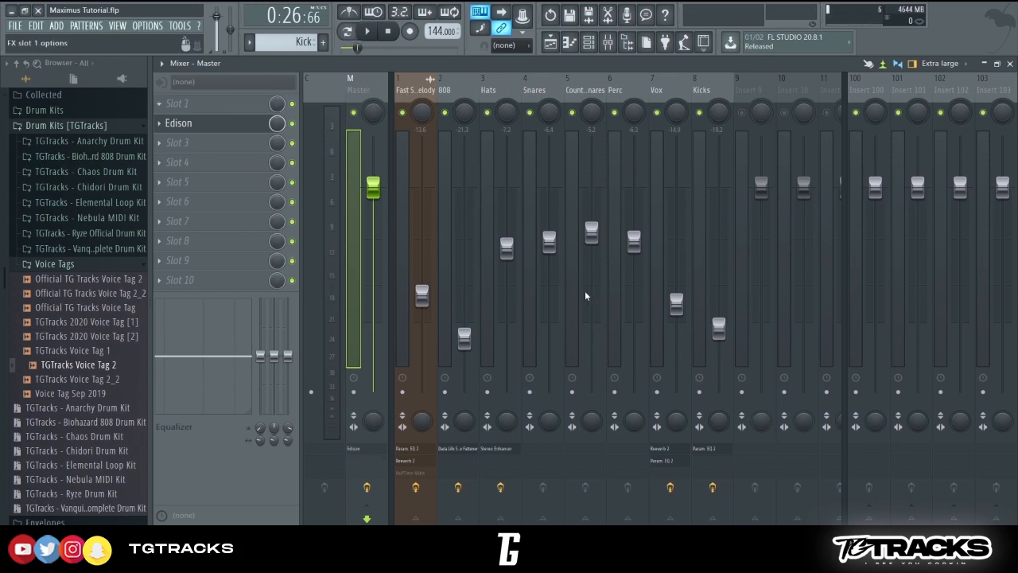
Solo the Kicks track, audition it, and add the 808 track to the playback.
left_click(707, 93)
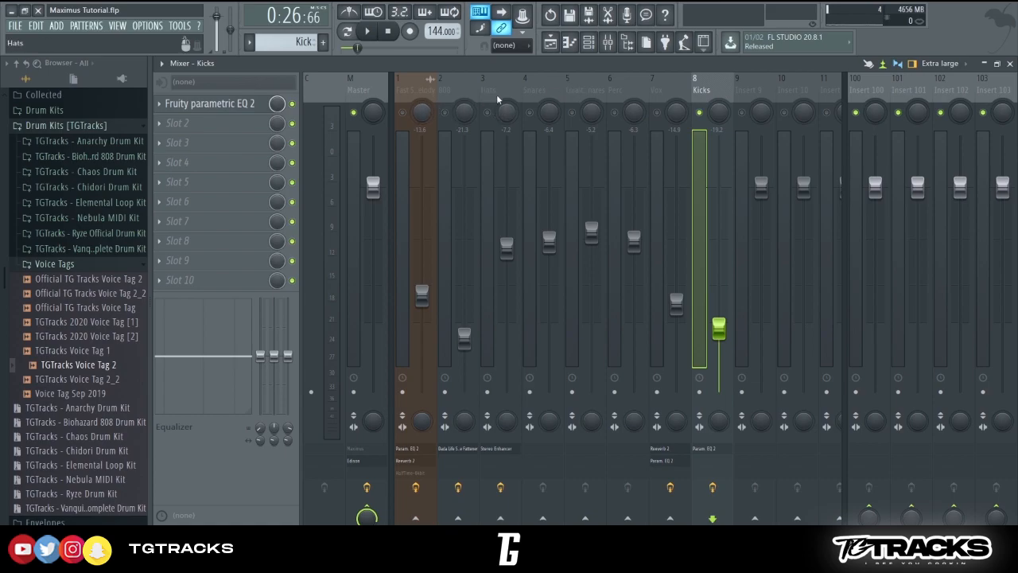
key("space")
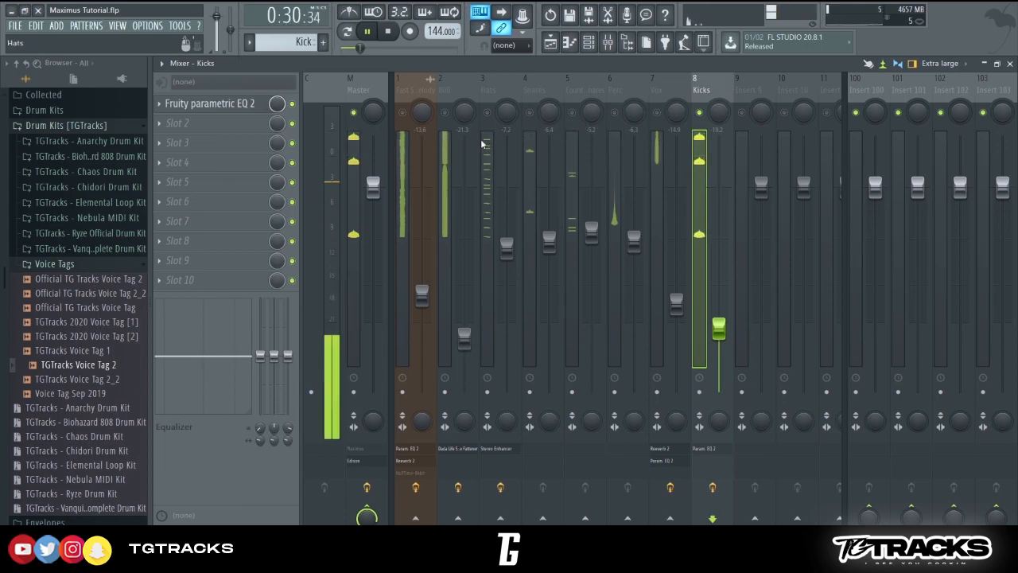
left_click(459, 91)
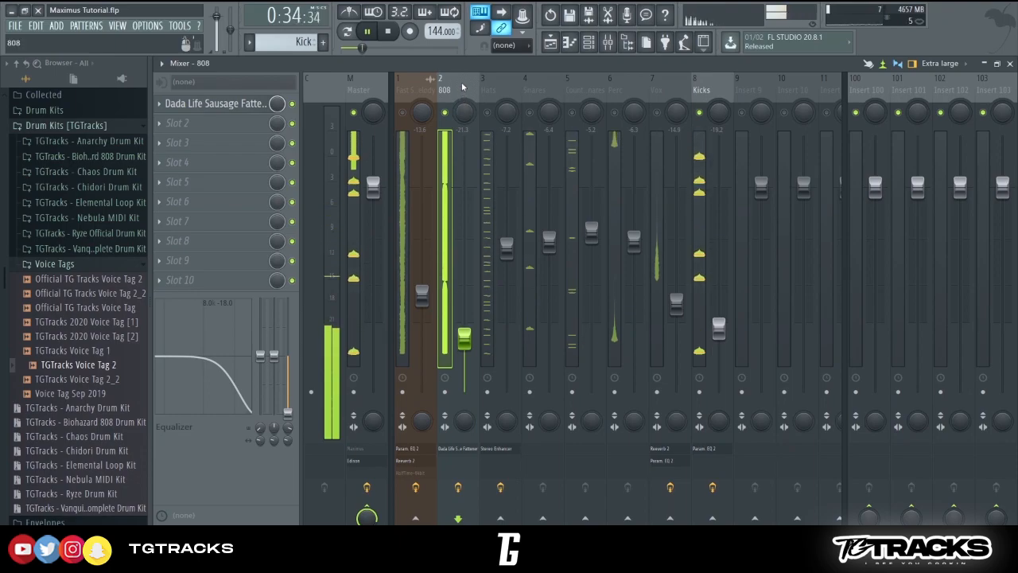
key("space")
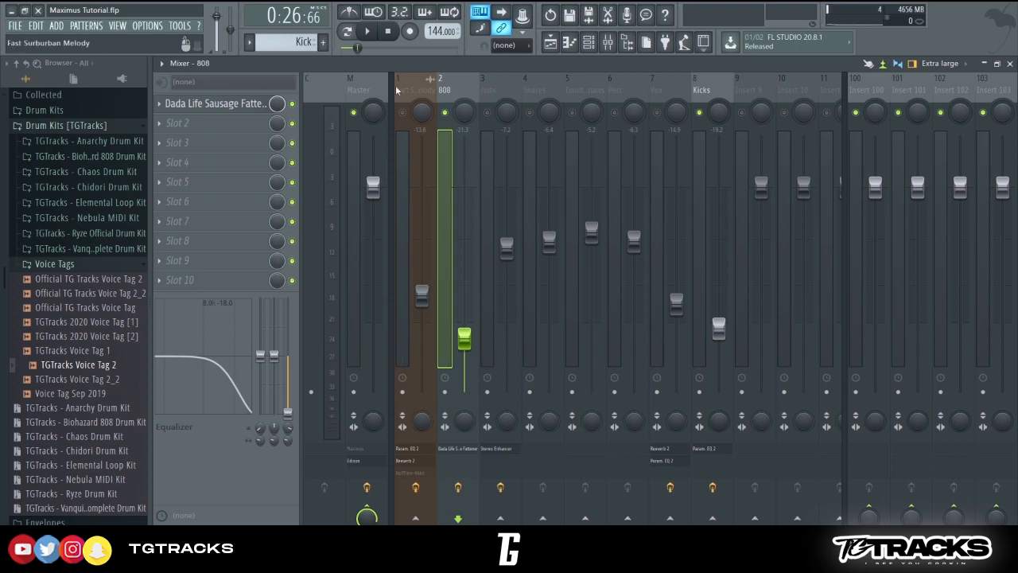
Unmute the Hats track and audition it together with the kicks and 808.
left_click(500, 104)
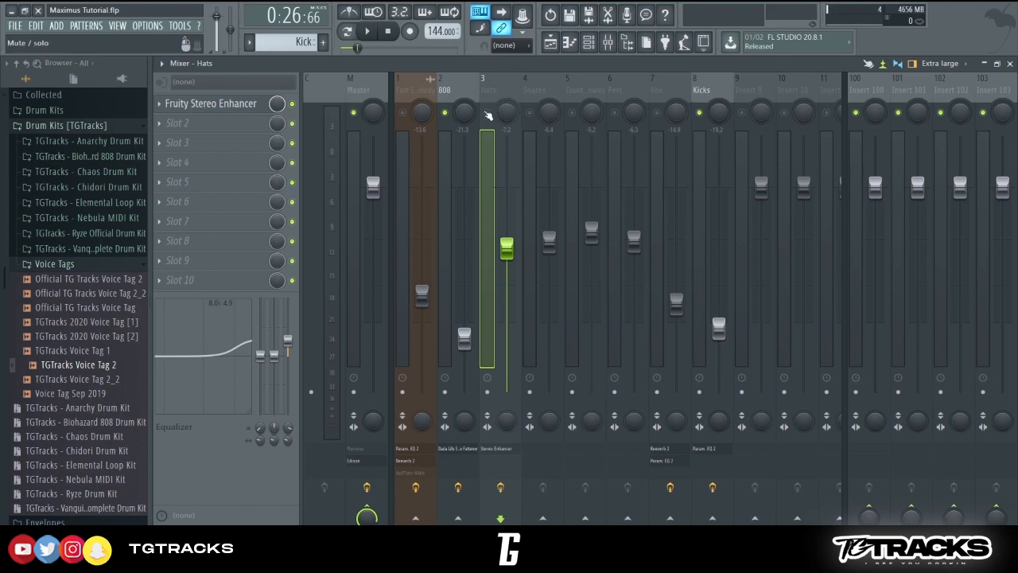
key("space")
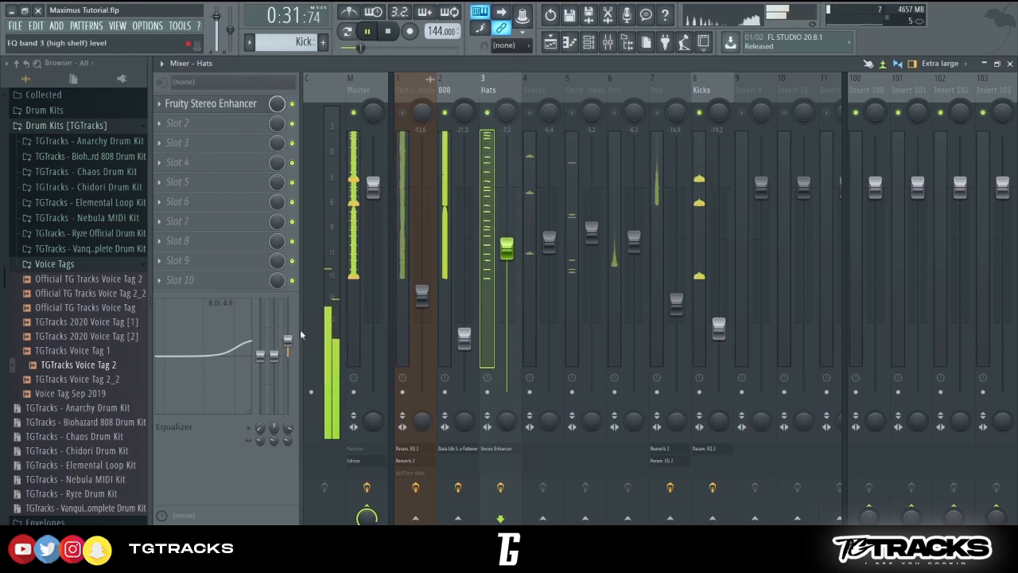
key("space")
Try a mid-band boost on the Hats track equalizer, undo it, and set the high shelf to 5.8 dB.
left_click_drag(260, 355, 274, 341)
key("ctrl+z")
key("ctrl+z")
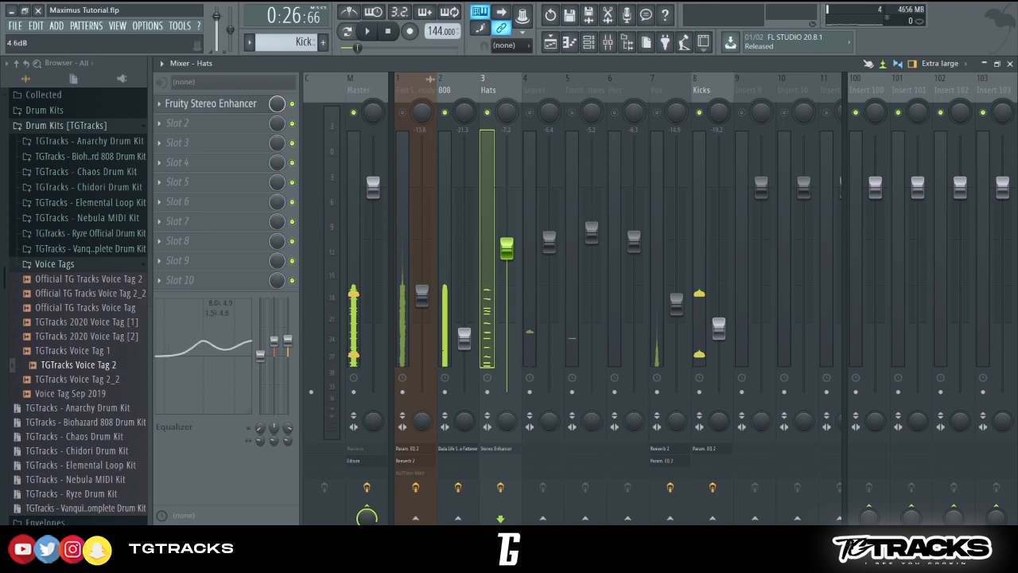
key("ctrl+z")
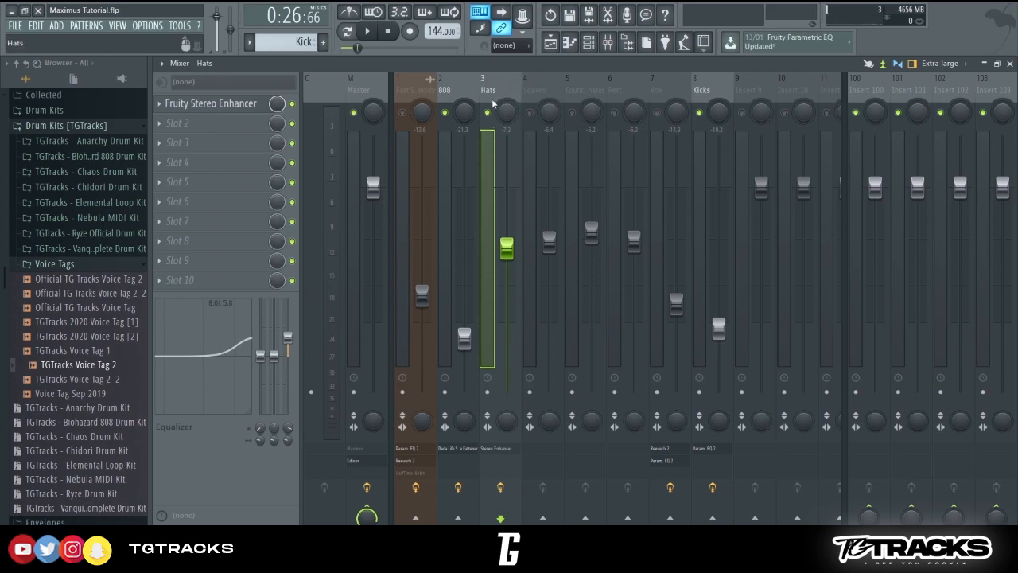
Open the Fruity Parametric EQ 2 on the Fast Surburban Melody track, view it, and close it.
left_click(430, 107)
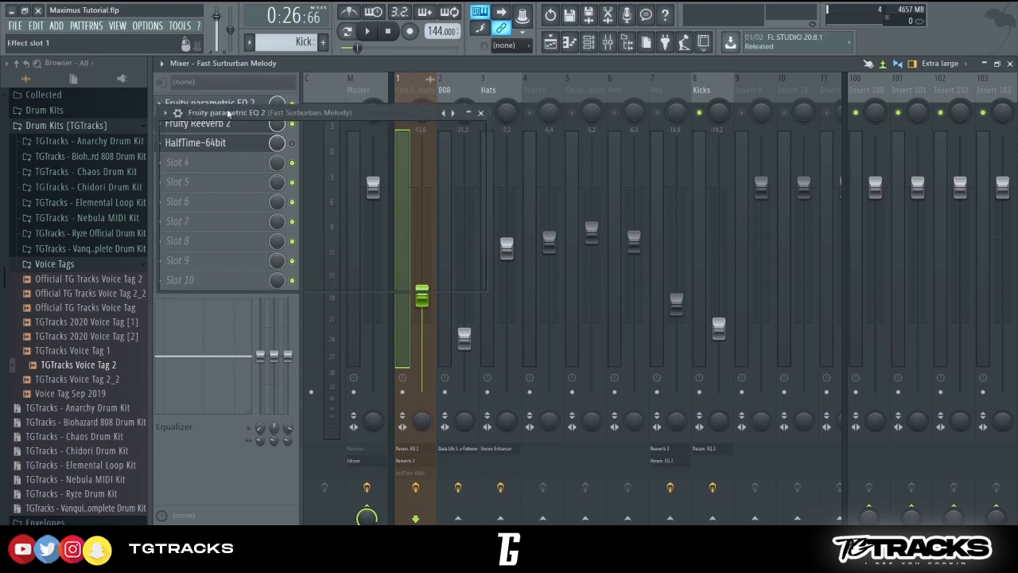
left_click(227, 111)
left_click(480, 113)
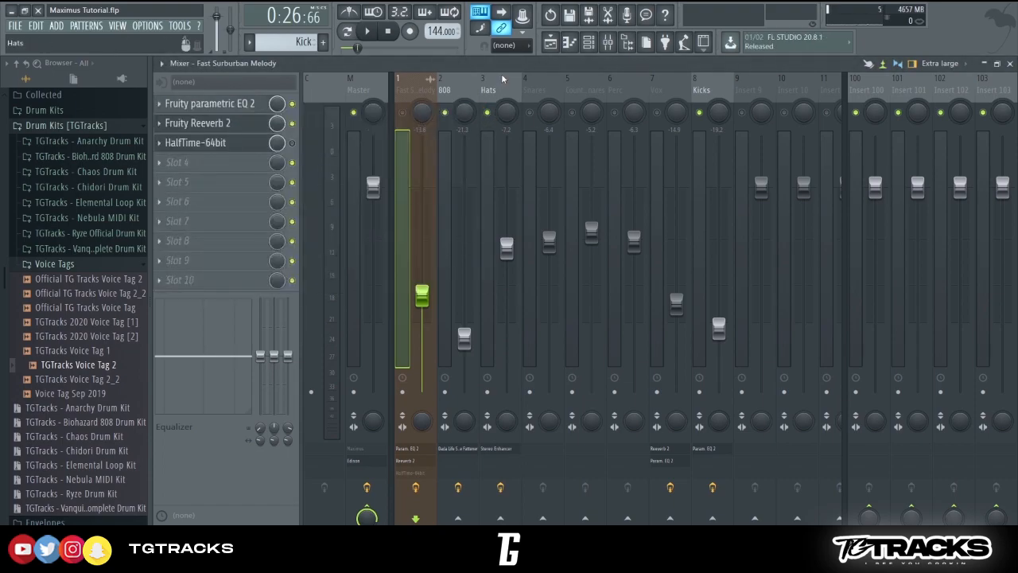
Reselect the Hats track and listen to the kicks, 808 and hats playing together.
left_click(505, 80)
left_click(546, 76)
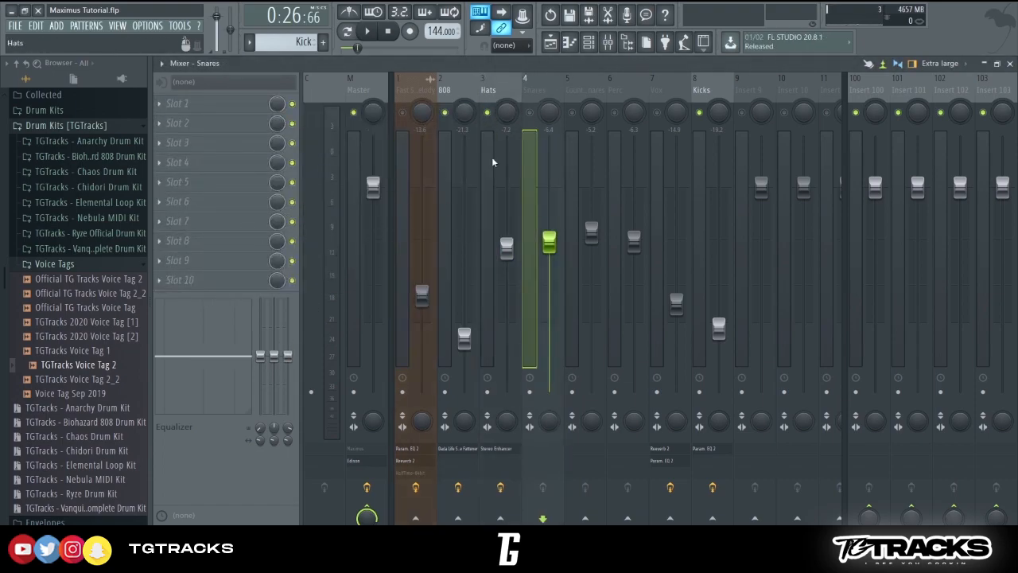
left_click(505, 81)
key("space")
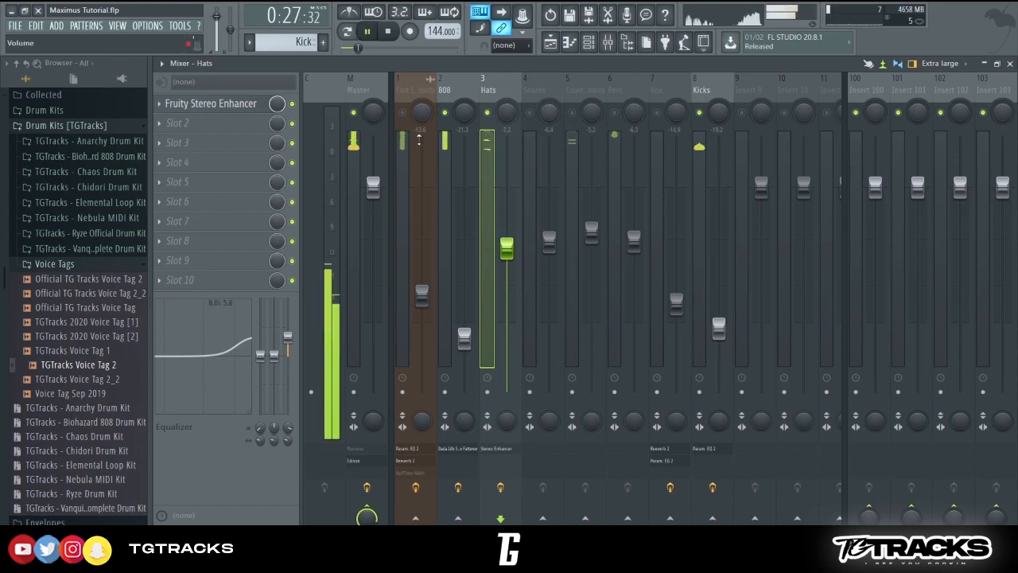
left_click(535, 111)
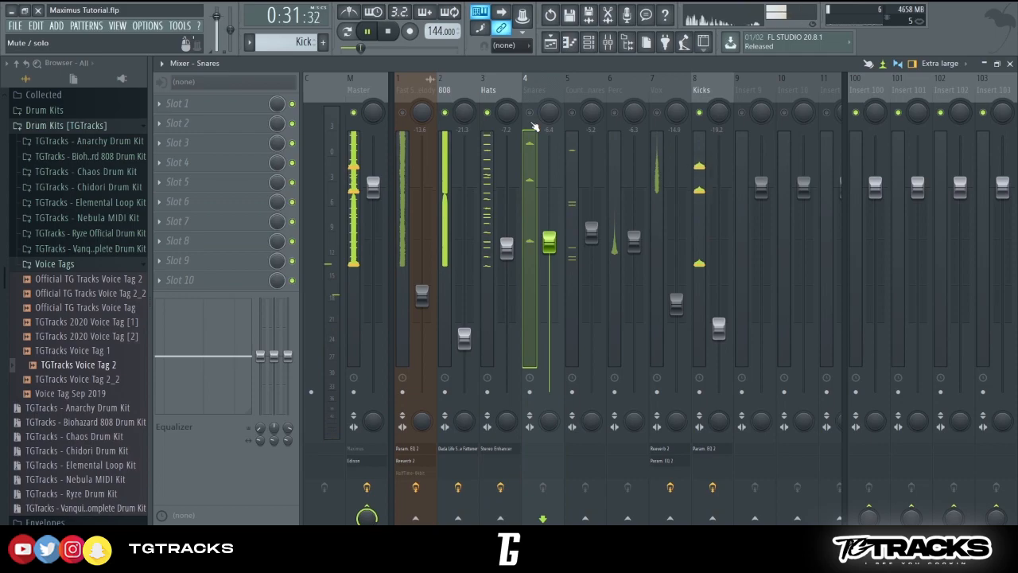
key("space")
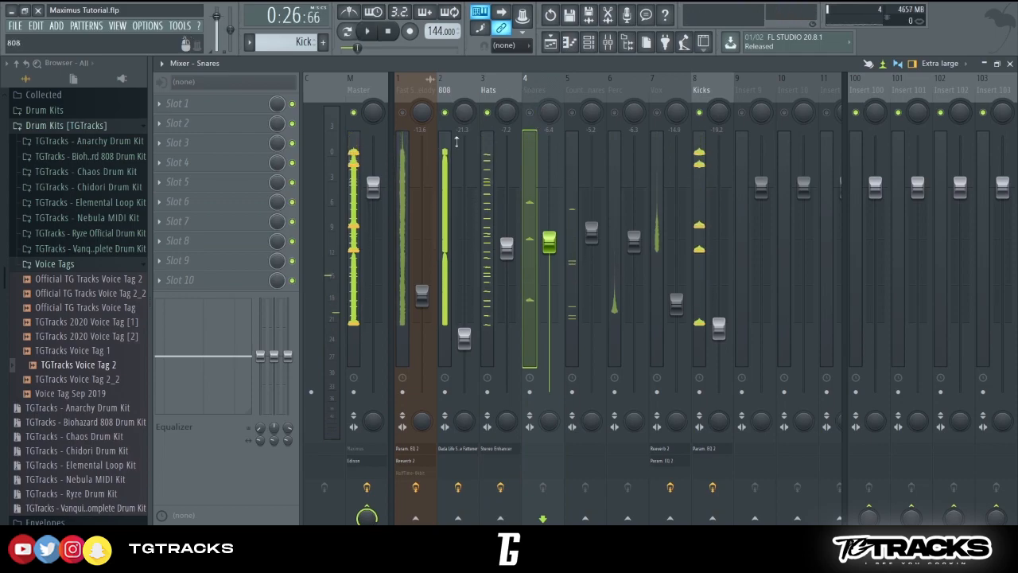
Unmute the Snares and Counter Snares tracks while auditioning the drums.
left_click(536, 105)
key("space")
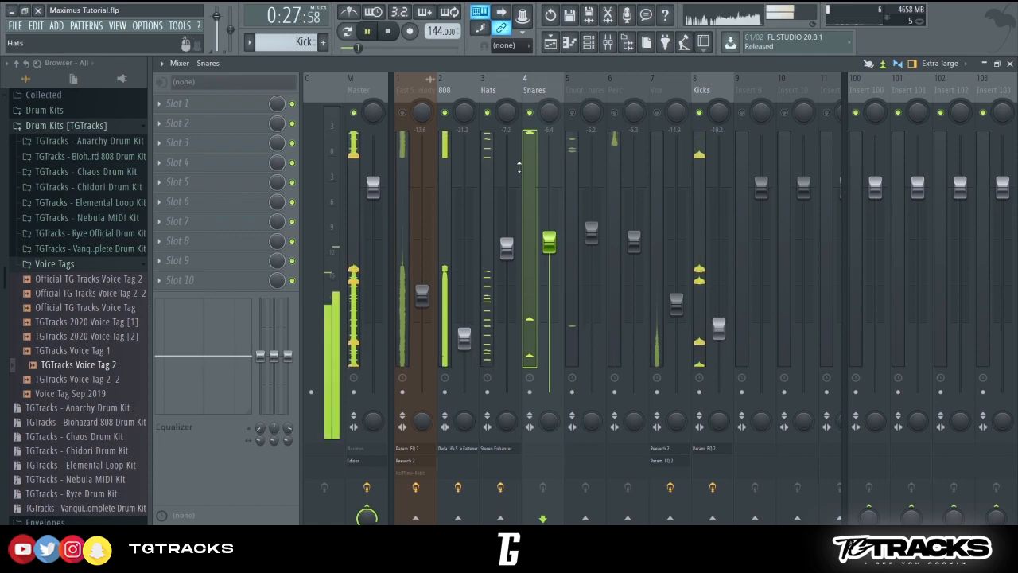
left_click(569, 113)
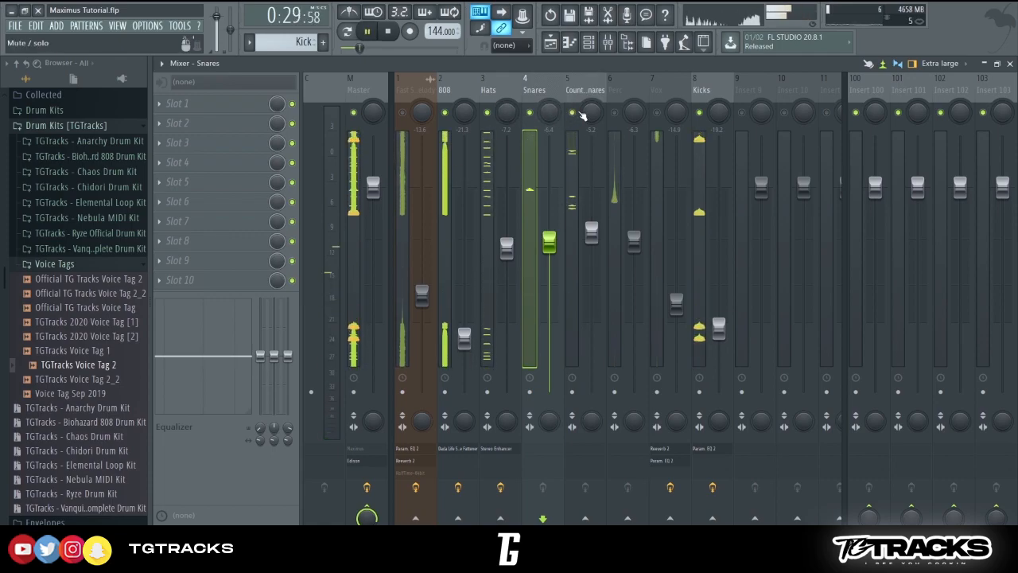
Mute the 808 and Kicks tracks and unmute Perc to hear it with the remaining drums.
left_click(444, 112)
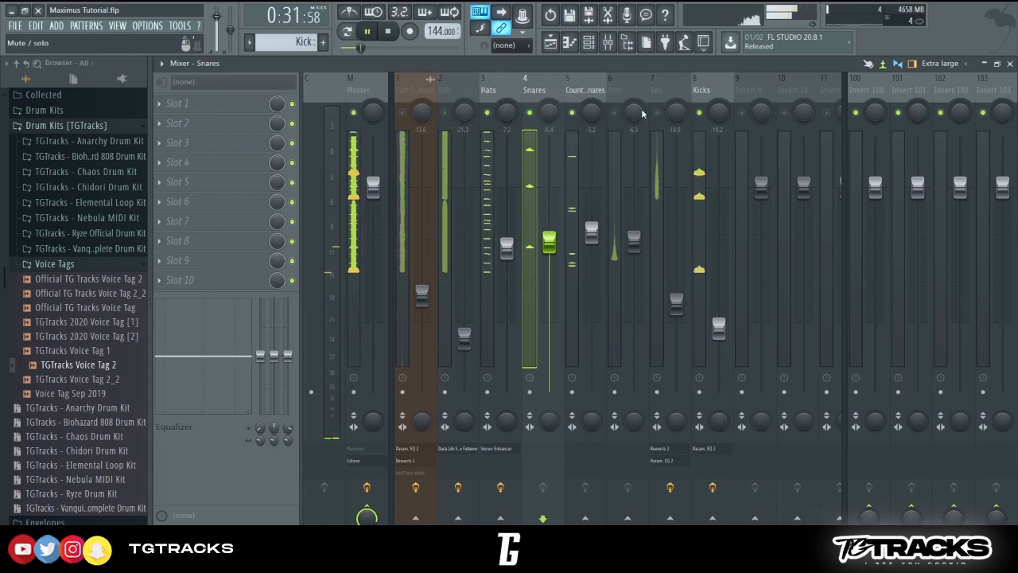
left_click(699, 113)
left_click(615, 114)
left_click(626, 116)
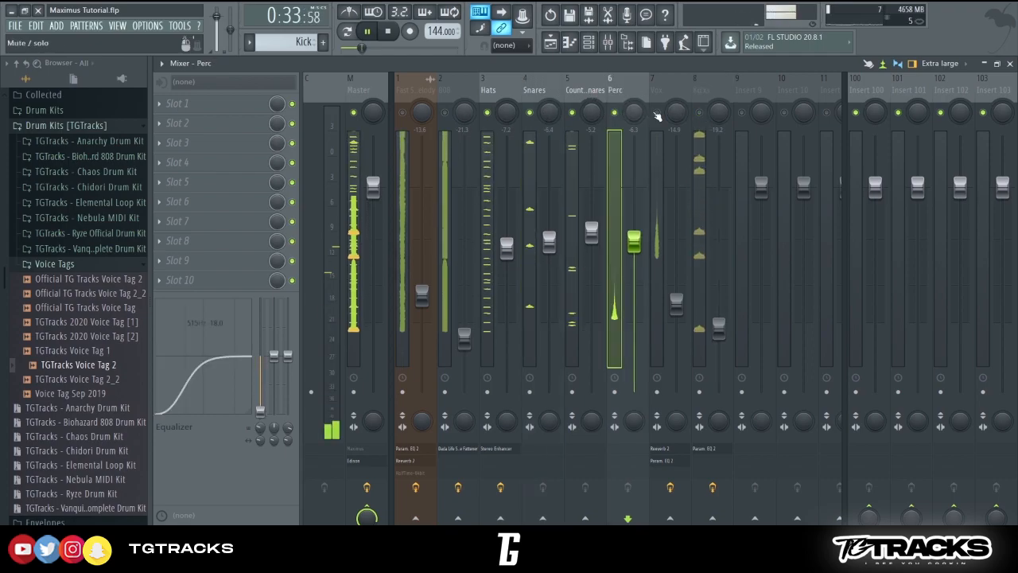
key("space")
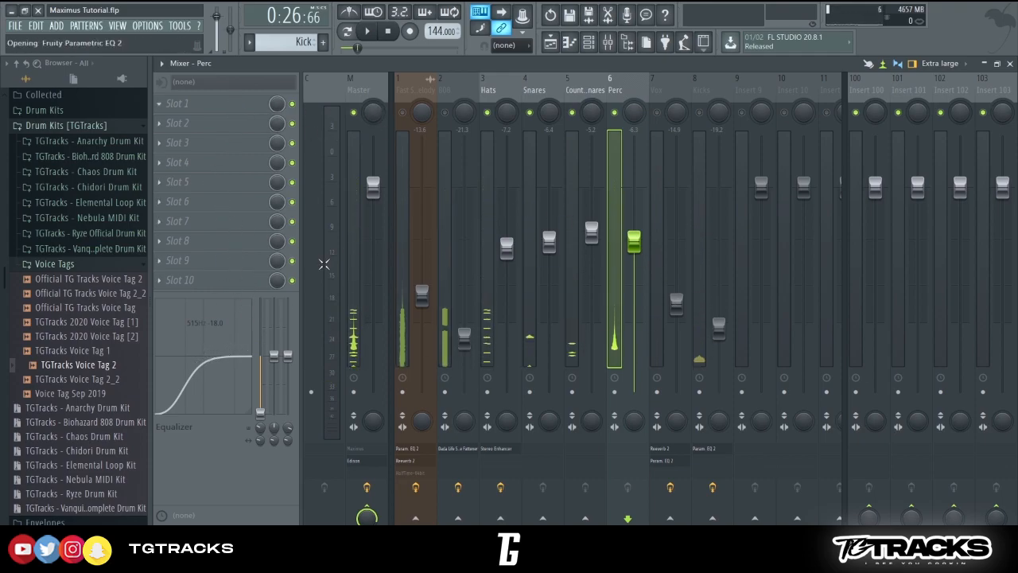
Add Fruity Parametric EQ 2 to the Perc track, shape band 1 as a steep high-pass, and audition it.
scroll(509, 244, "down", 2)
scroll(509, 244, "up", 1)
key("space")
key("space")
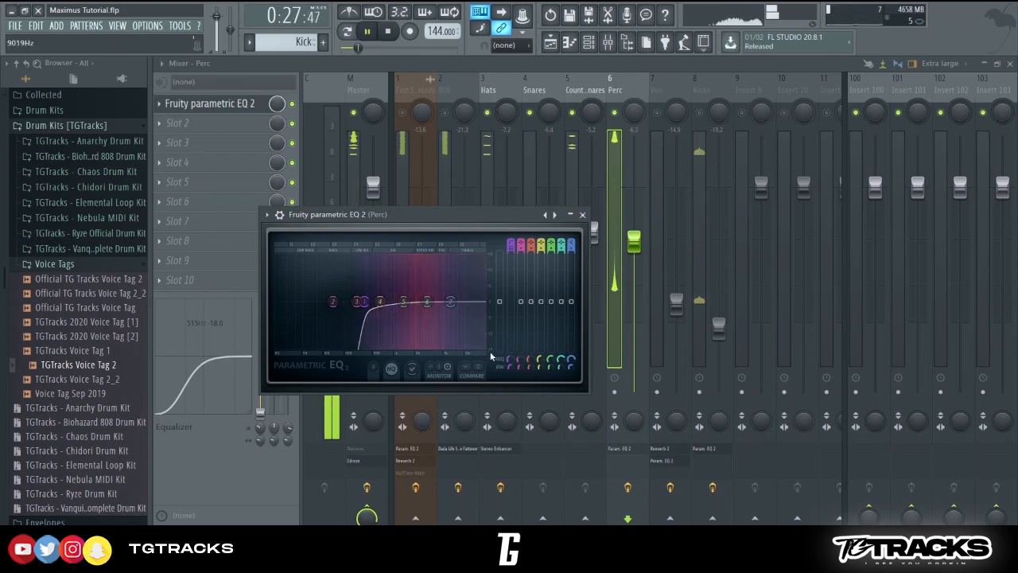
key("space")
Try a lower high-pass cutoff of about 338 Hz on band 1 of the Perc EQ while listening.
scroll(513, 359, "down", 2)
key("space")
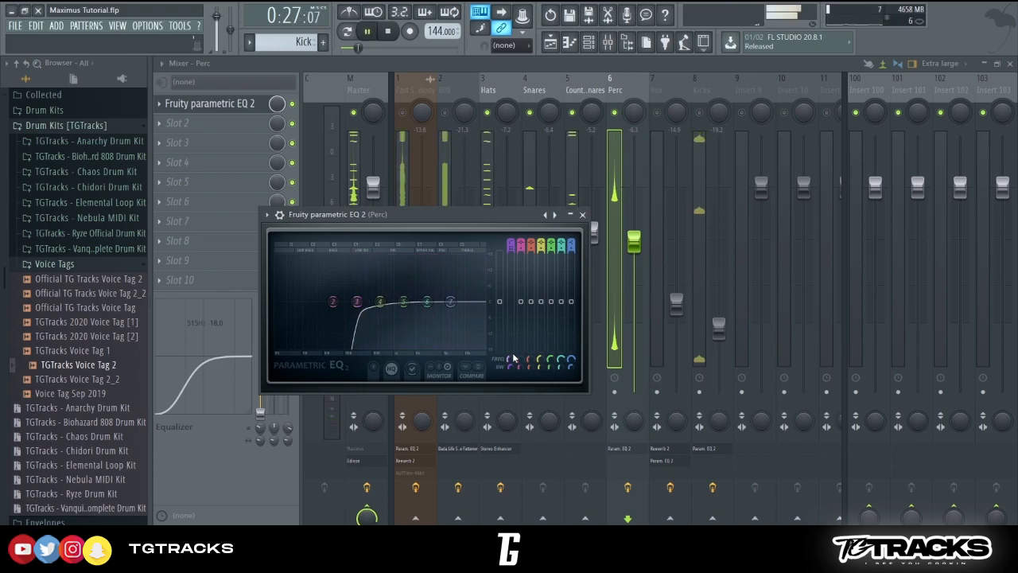
key("space")
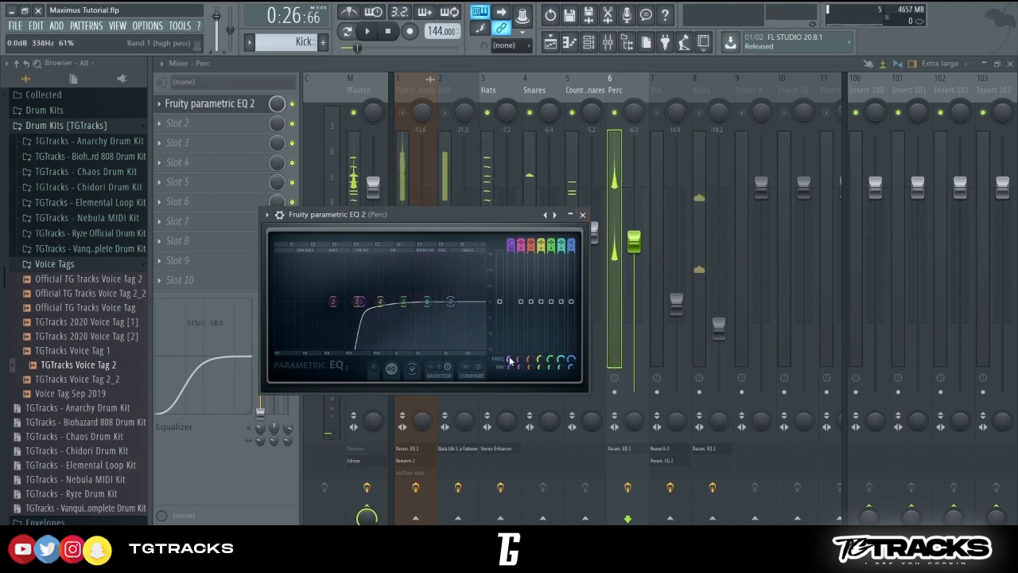
key("space")
Raise the Perc EQ's band 1 high-pass cutoff slightly, audition it, and close the EQ.
scroll(511, 361, "up", 2)
key("space")
key("space")
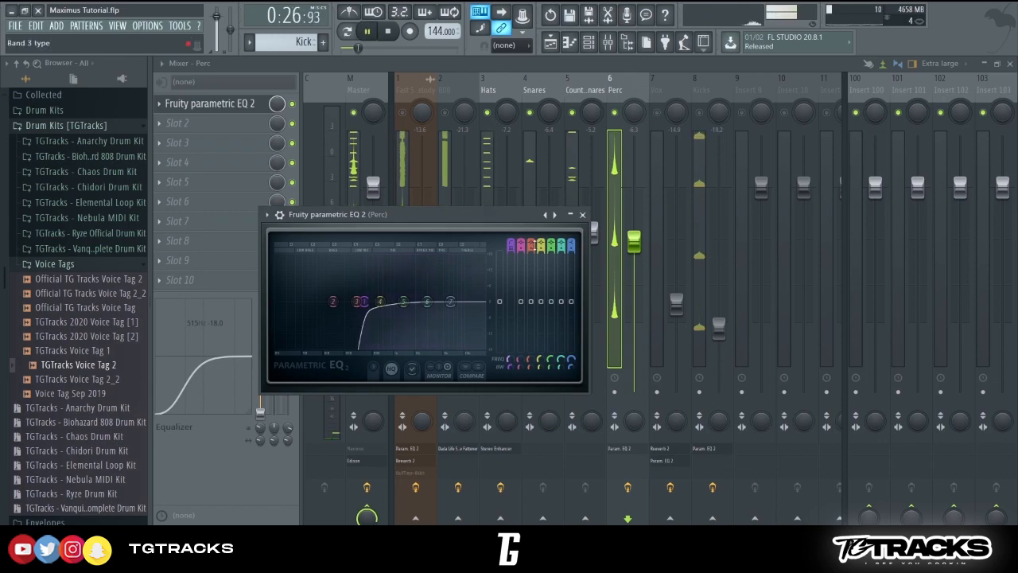
key("space")
left_click(582, 214)
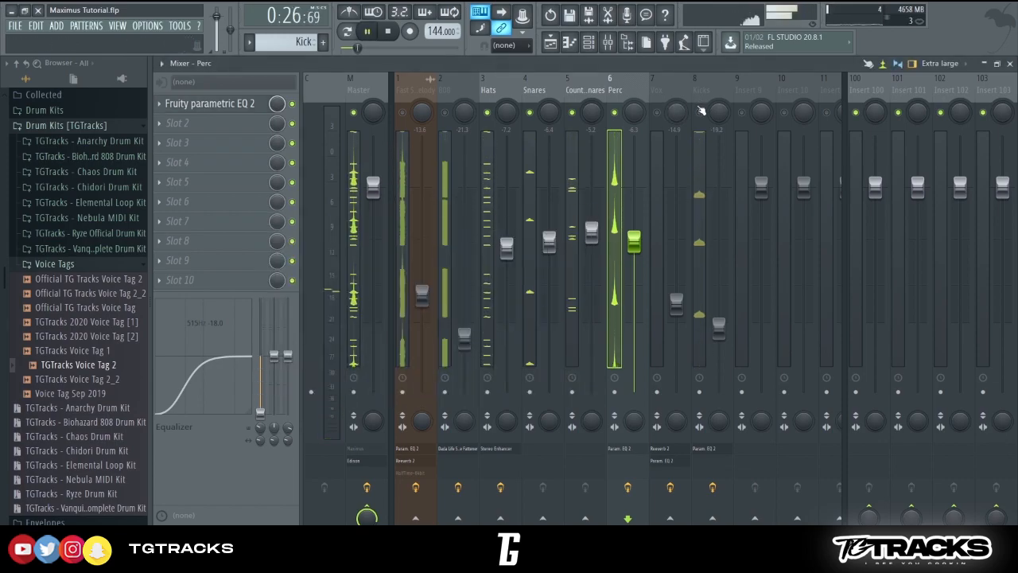
Unmute the Vox and Kicks tracks, audition the mix, and select the Master track.
key("space")
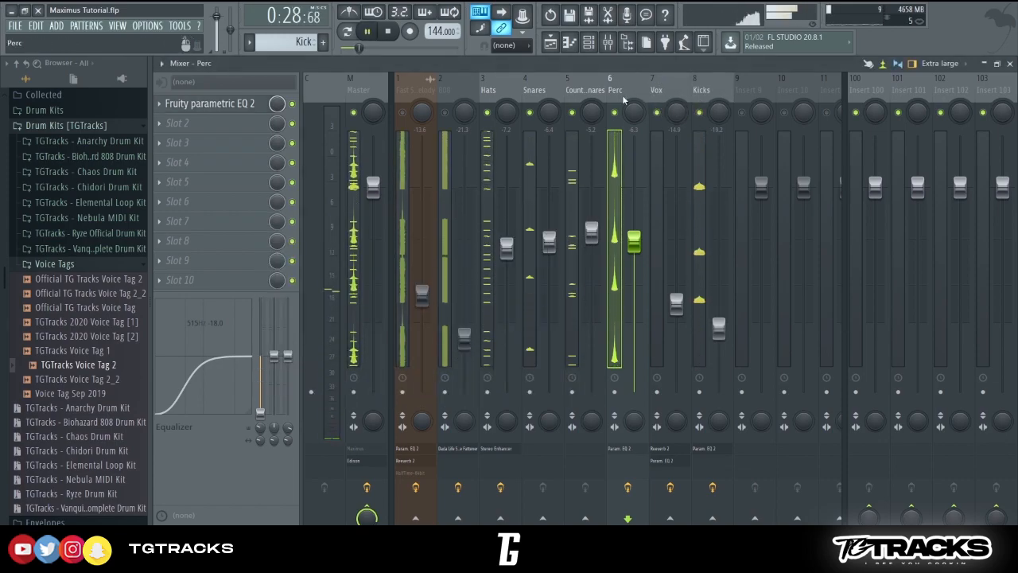
key("space")
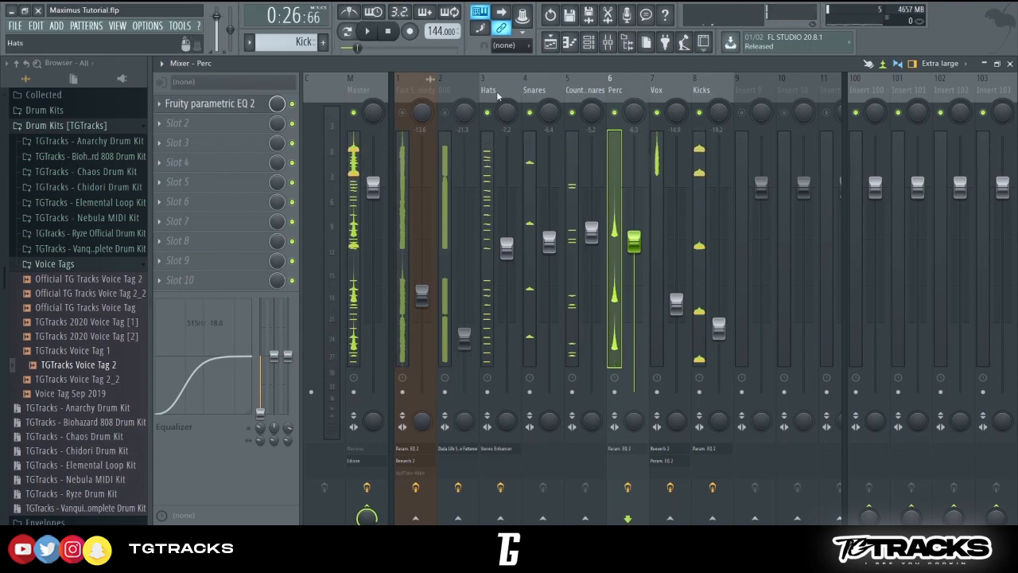
left_click(370, 85)
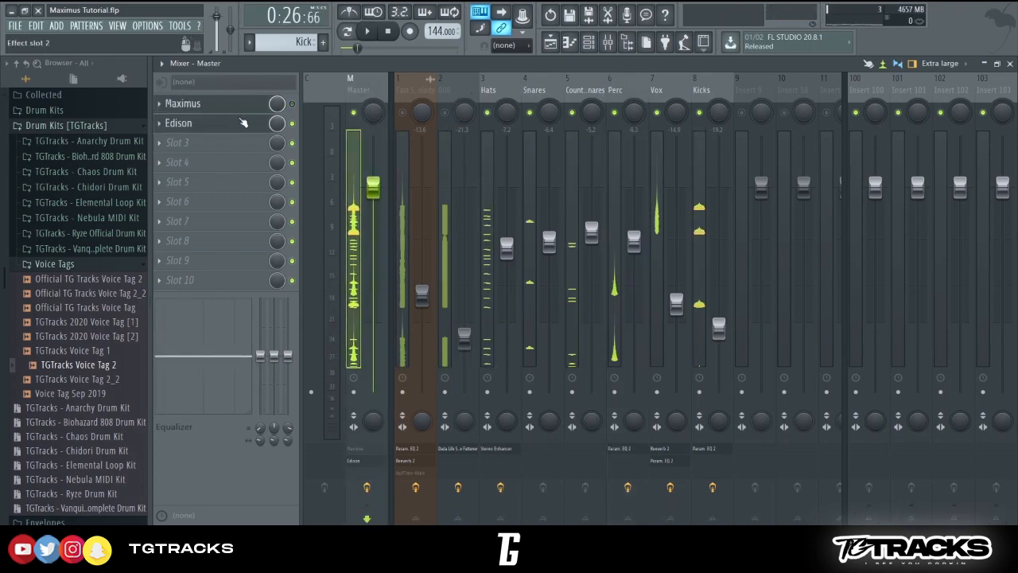
Review the effect chains of the Vox, Perc, 808 and Kicks tracks and audition the mix.
left_click(530, 89)
left_click(665, 99)
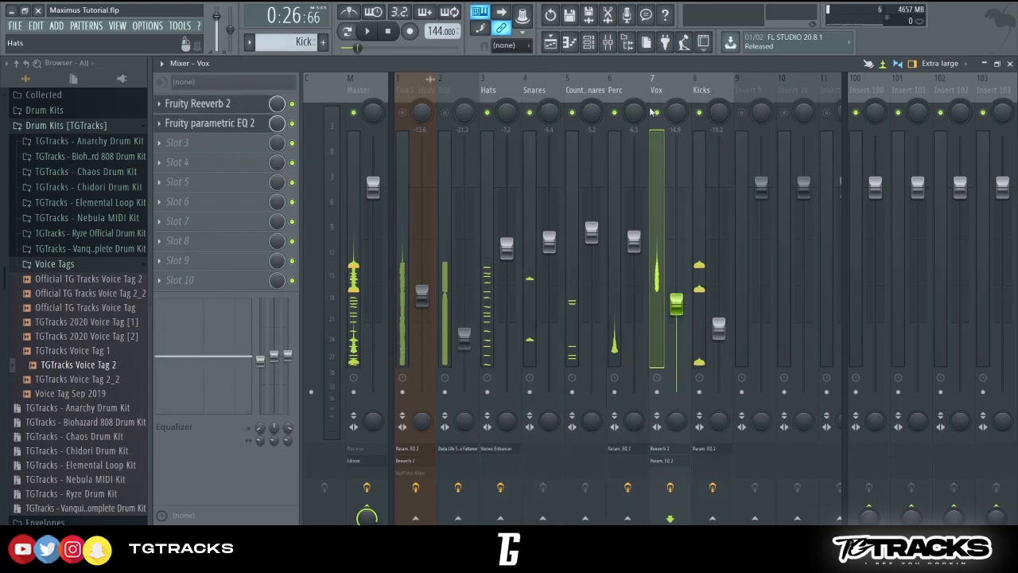
left_click(490, 97)
left_click(623, 126)
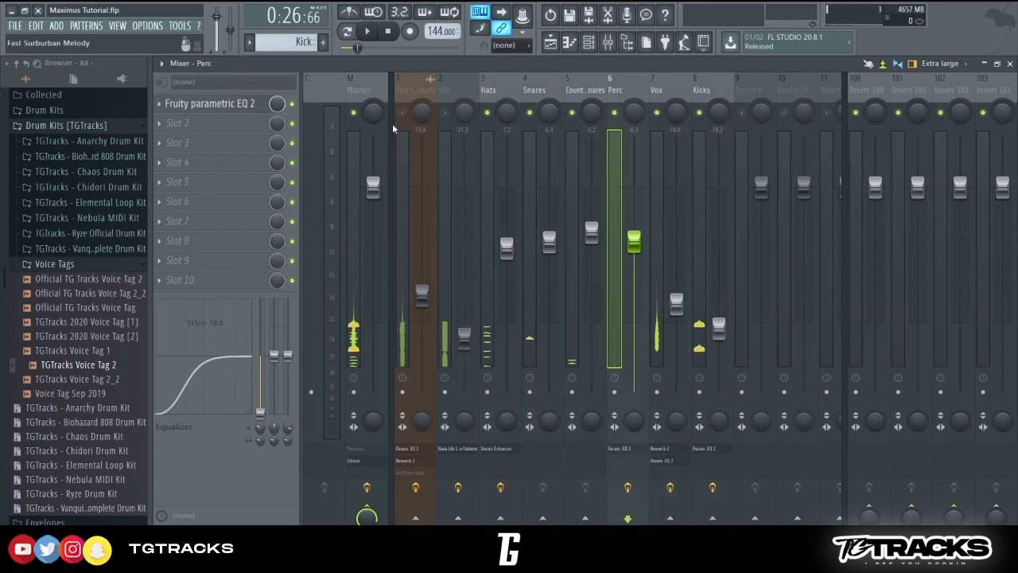
left_click(458, 110)
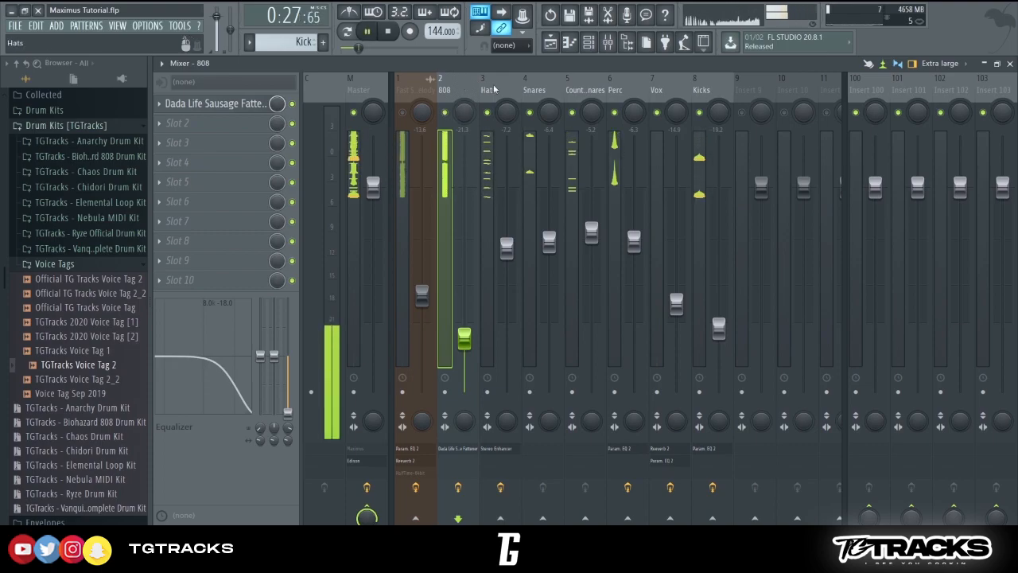
left_click(704, 99)
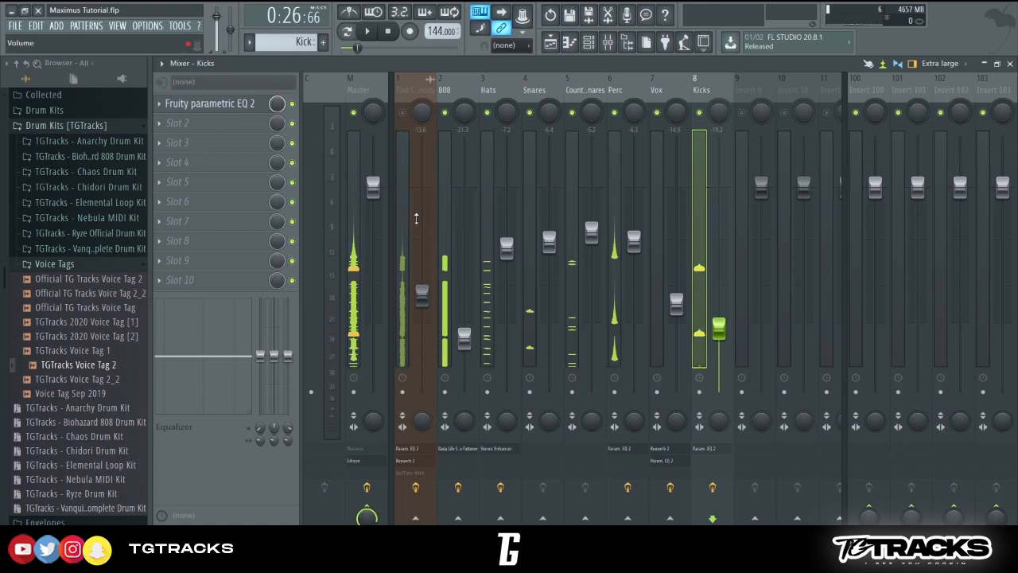
Unmute the Fast Surburban Melody track, review its effects, and select the Master track.
left_click(403, 112)
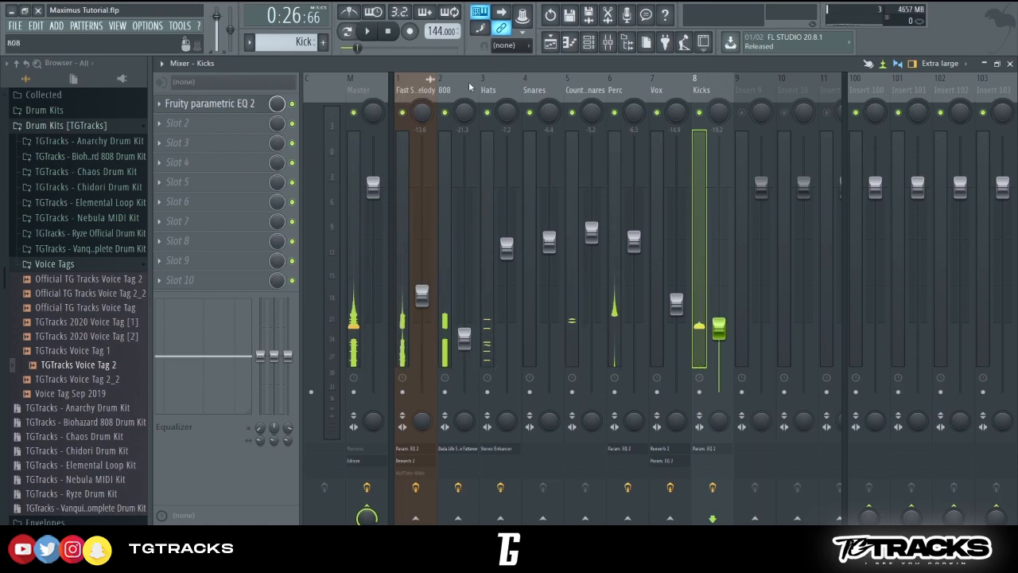
left_click(415, 89)
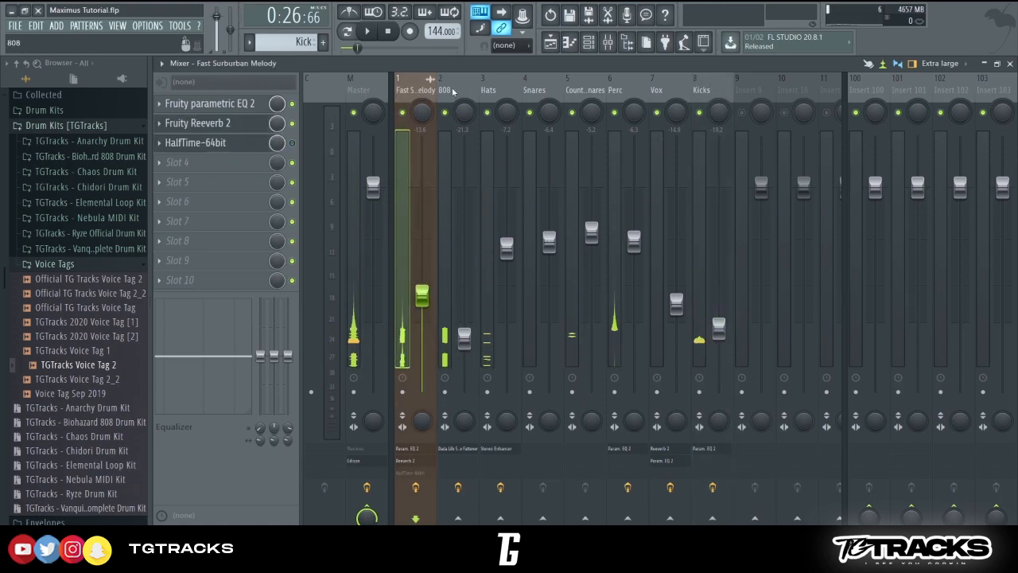
left_click(377, 88)
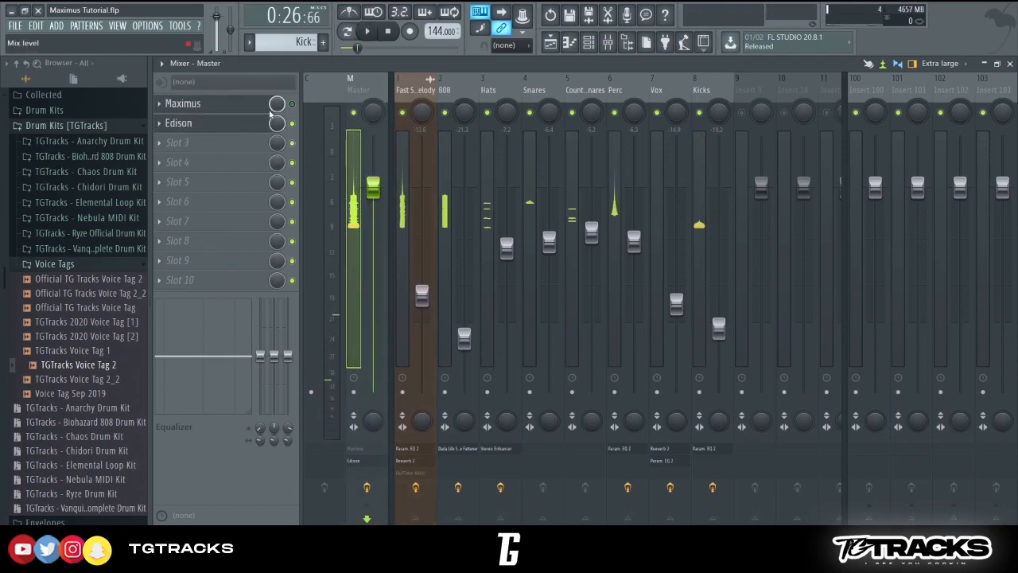
Enable and open Maximus on the Master track and audition the full mix through it.
left_click(225, 109)
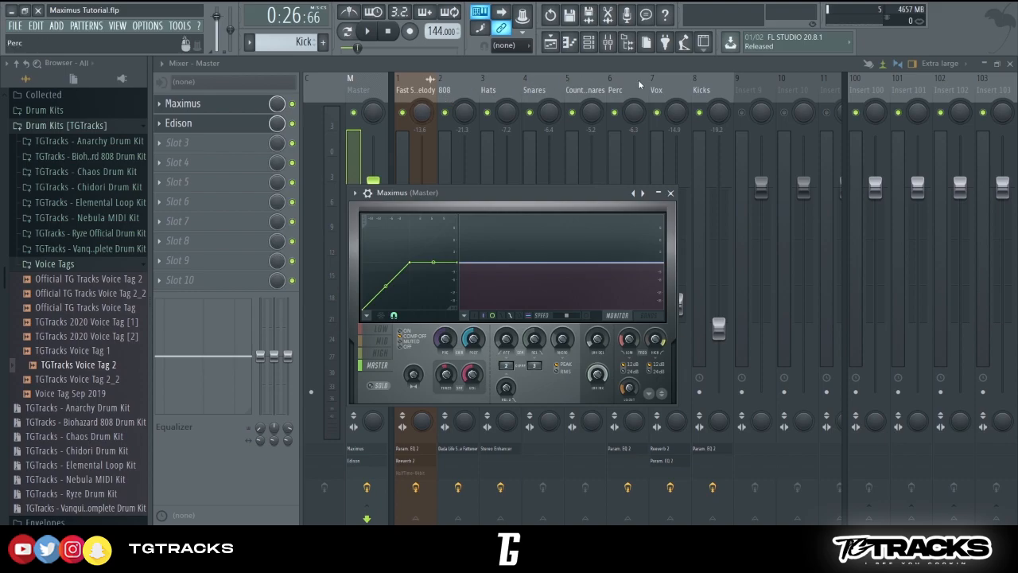
key("space")
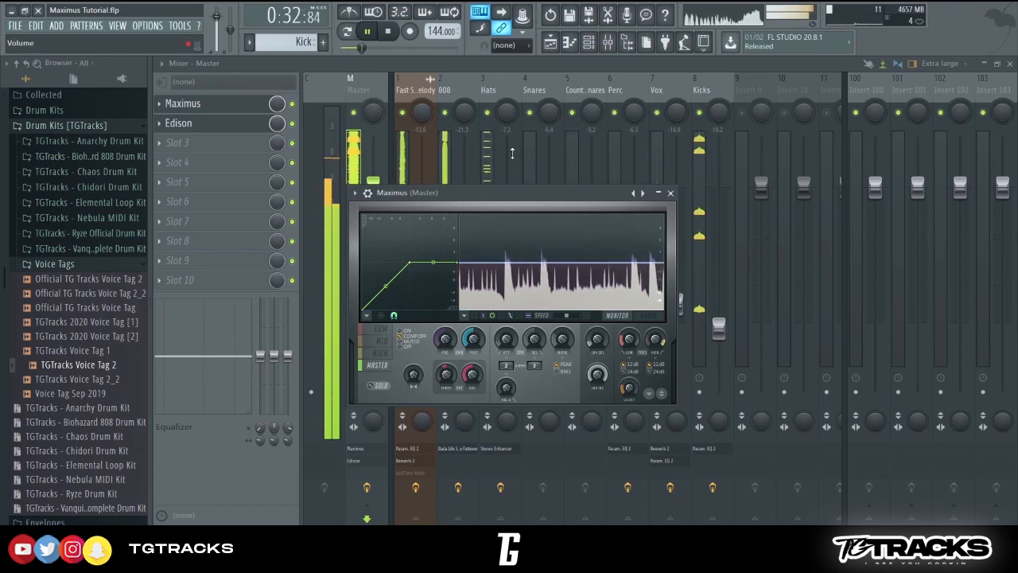
key("space")
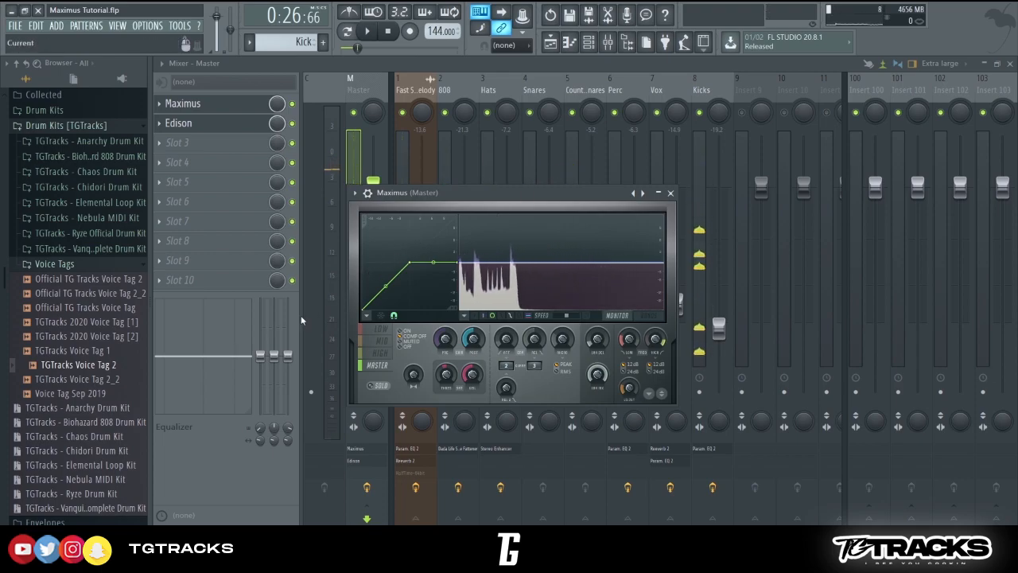
Select and solo the low band in Maximus, then audition it.
left_click(381, 329)
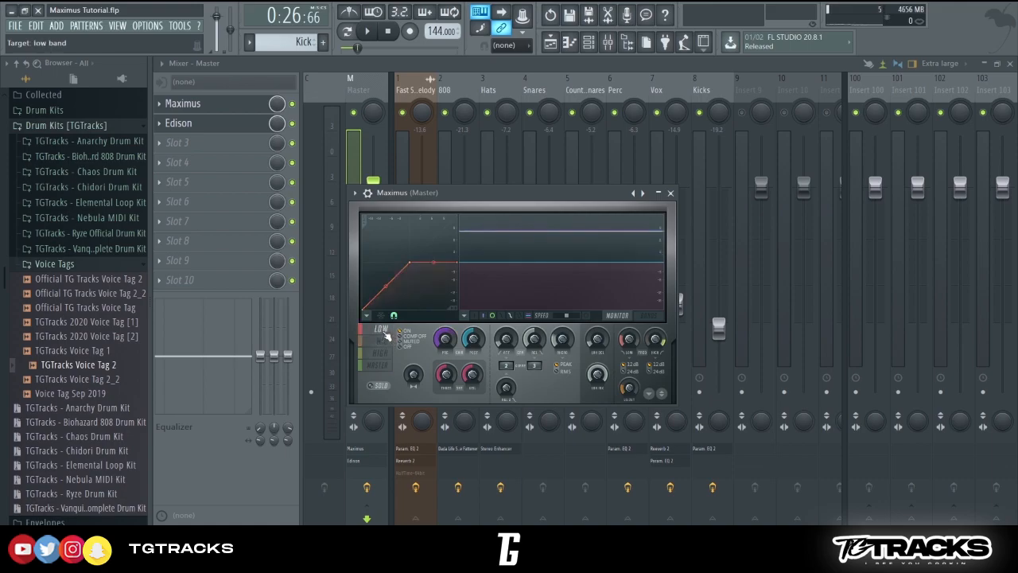
left_click(381, 352)
left_click(378, 328)
key("space")
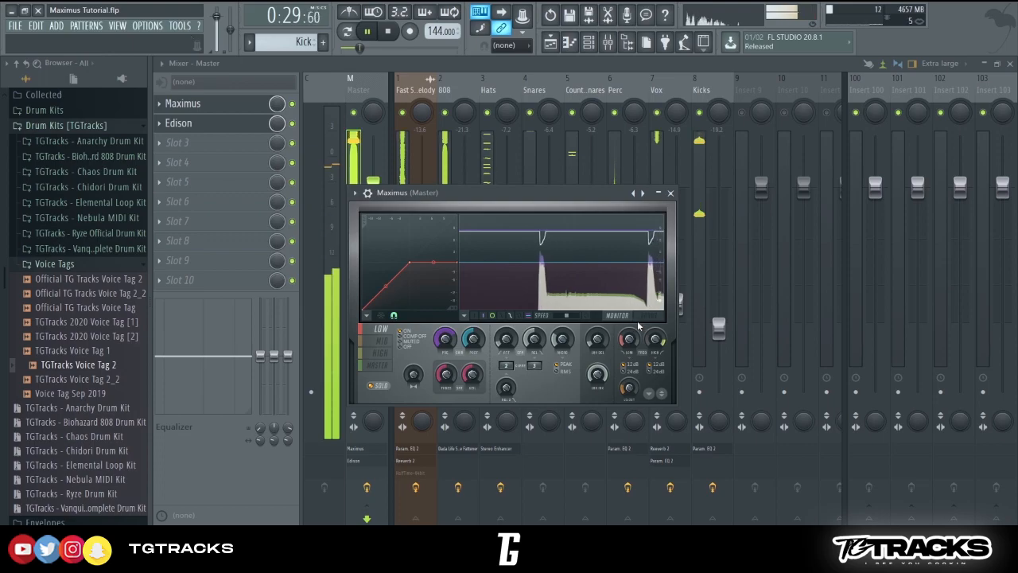
key("space")
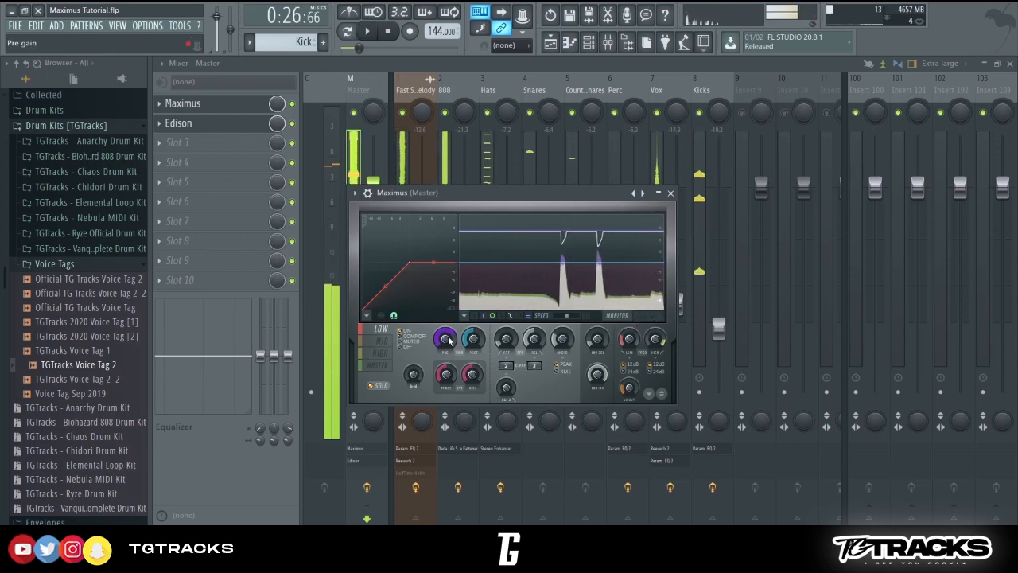
Set the low band's pre gain to about 7.2 dB and try a different post gain while auditioning.
key("space")
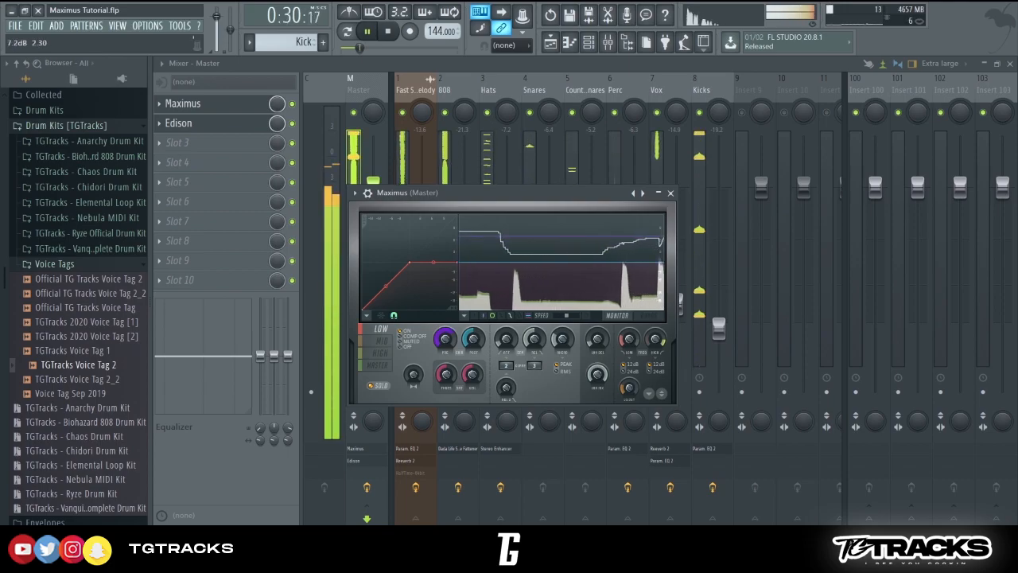
key("space")
left_click_drag(474, 339, 474, 320)
key("space")
key("space")
key("space")
key("space")
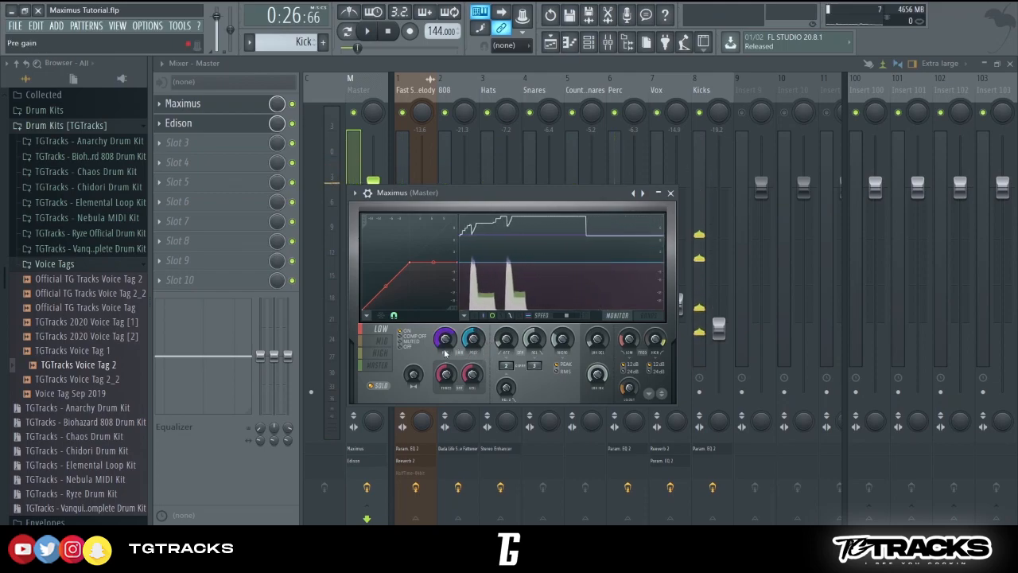
Audition the soloed low band and examine its peaks in the Maximus monitor at different scrolling speeds.
key("space")
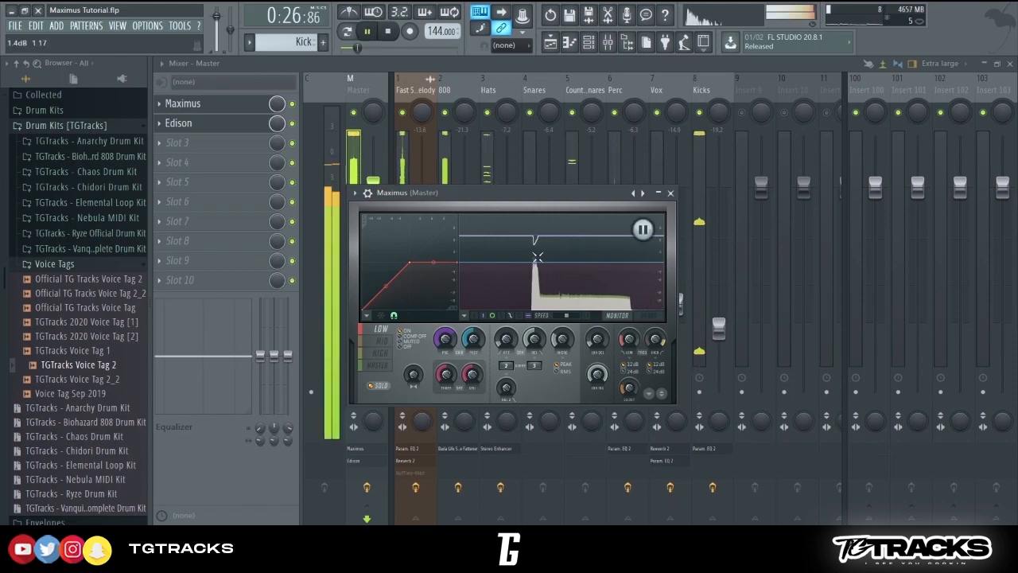
key("space")
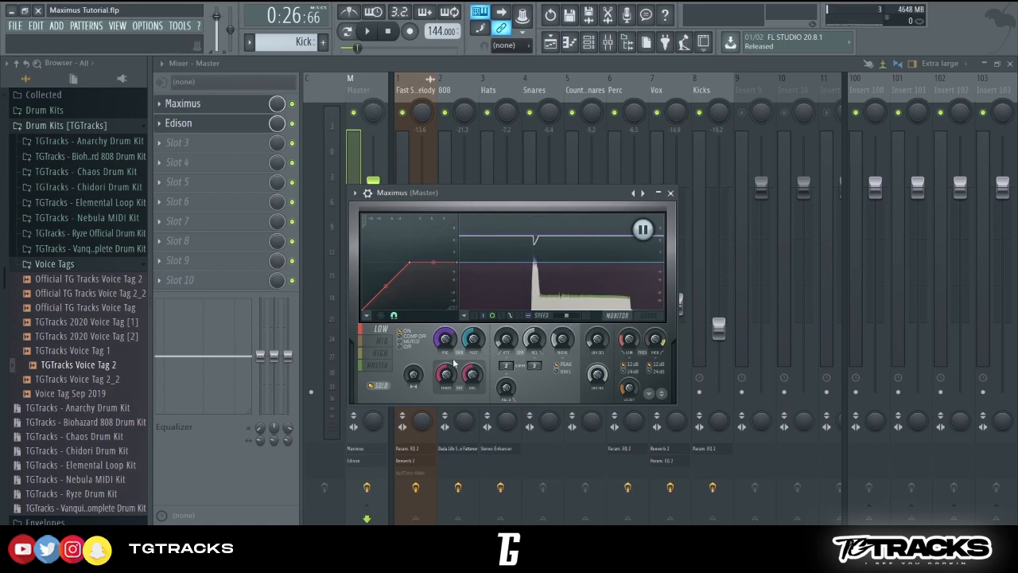
key("space")
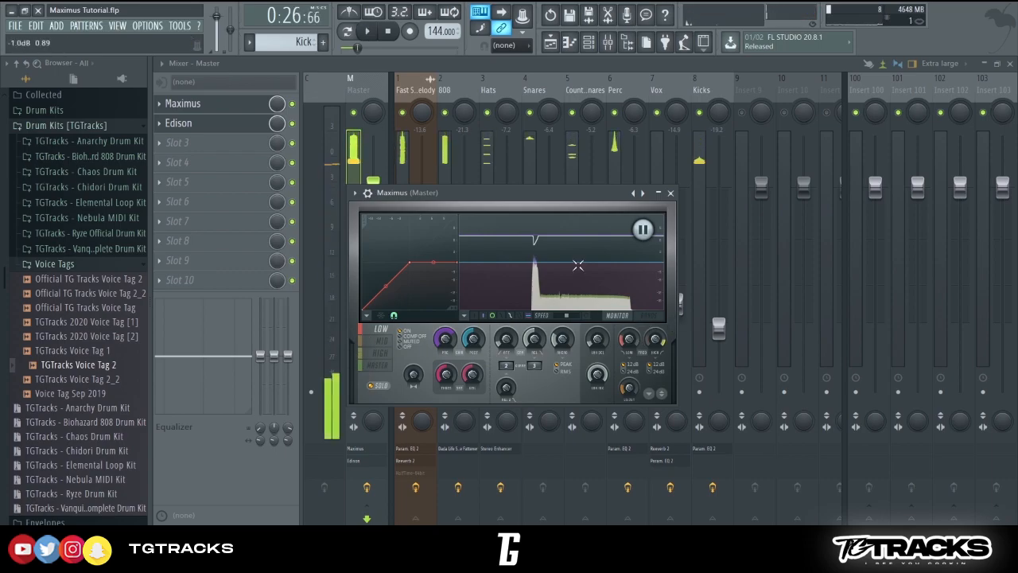
key("space")
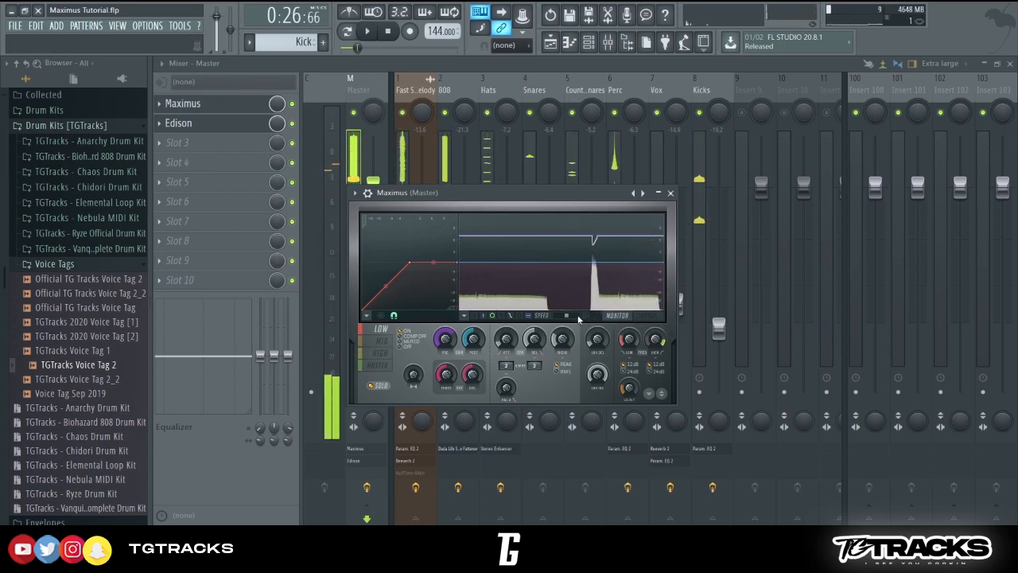
key("space")
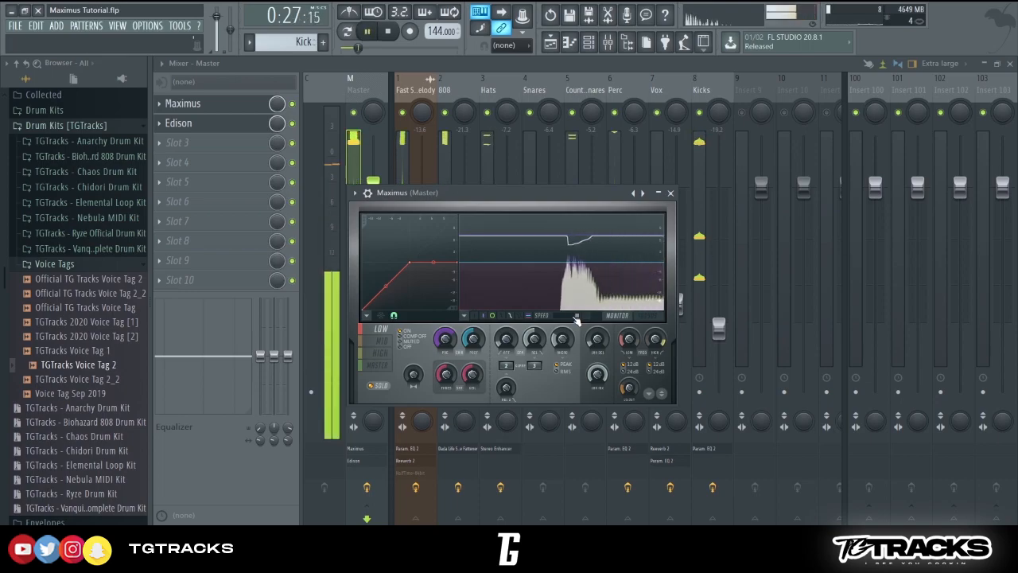
key("space")
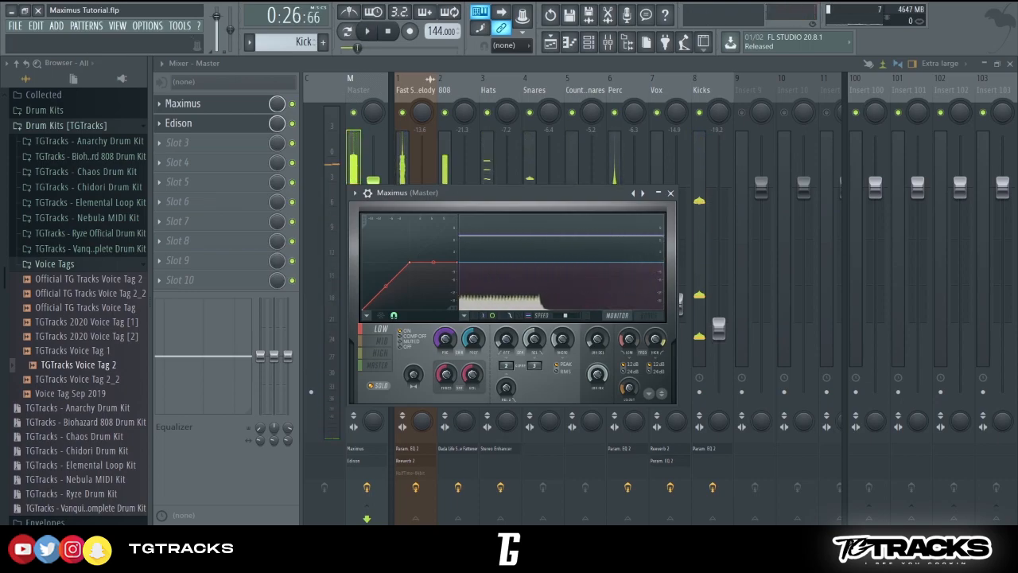
key("space")
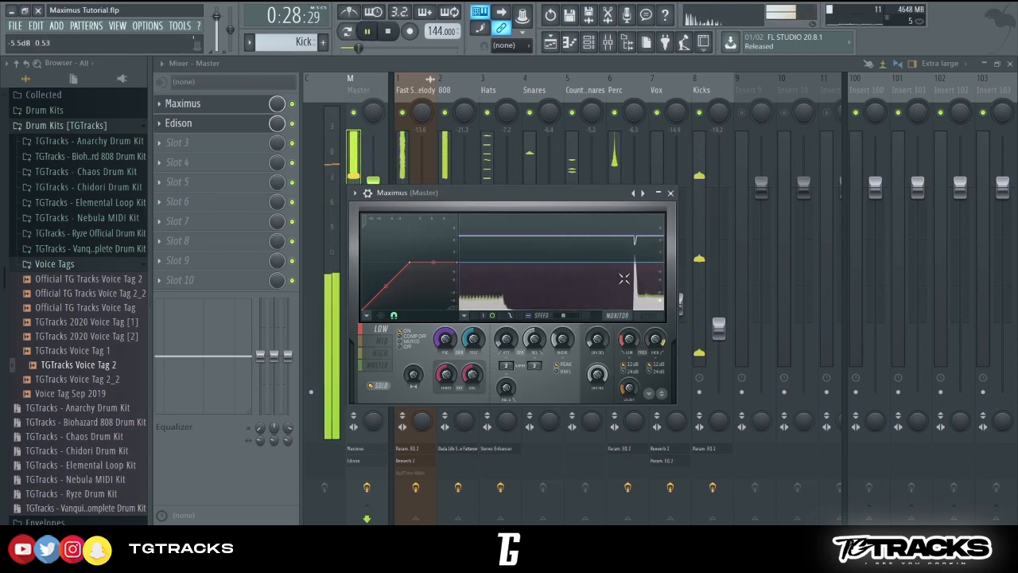
key("space")
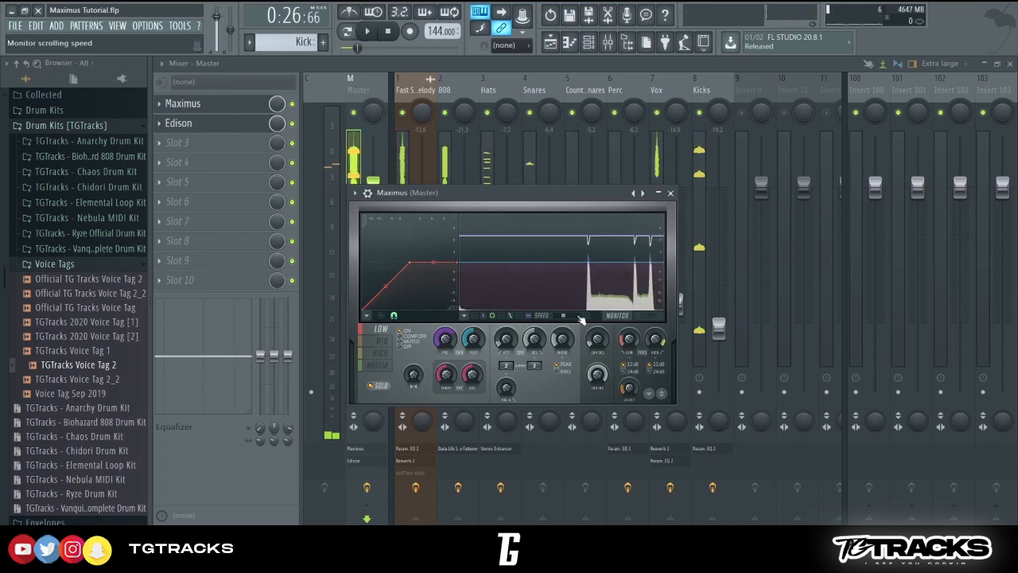
Adjust the Maximus monitor's scrolling speed while auditioning the soloed low band.
left_click_drag(564, 315, 577, 316)
key("space")
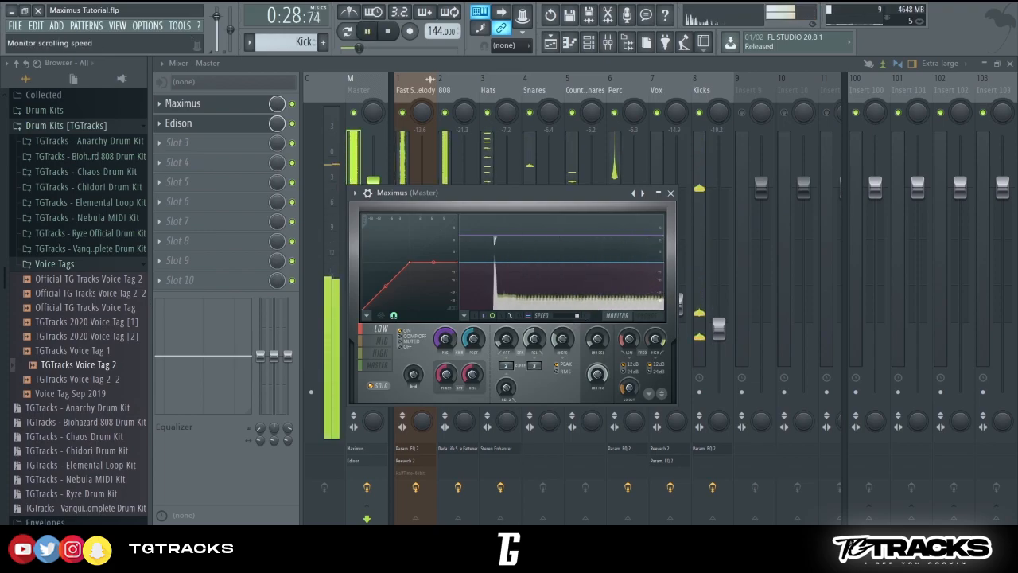
key("space")
key("space")
mouse_move(577, 316)
left_mouse_down()
mouse_move(556, 316)
mouse_move(568, 316)
left_mouse_up()
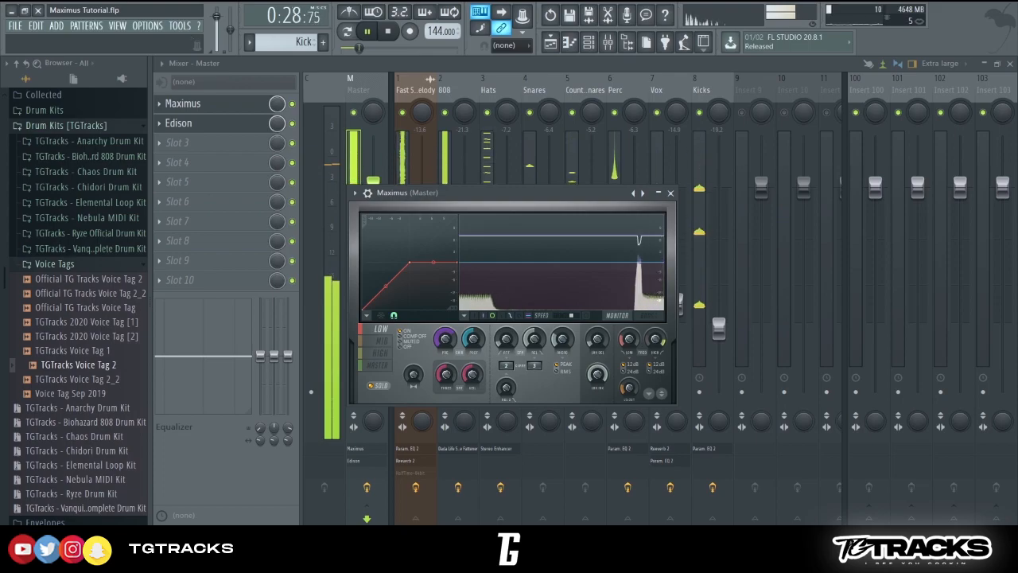
key("space")
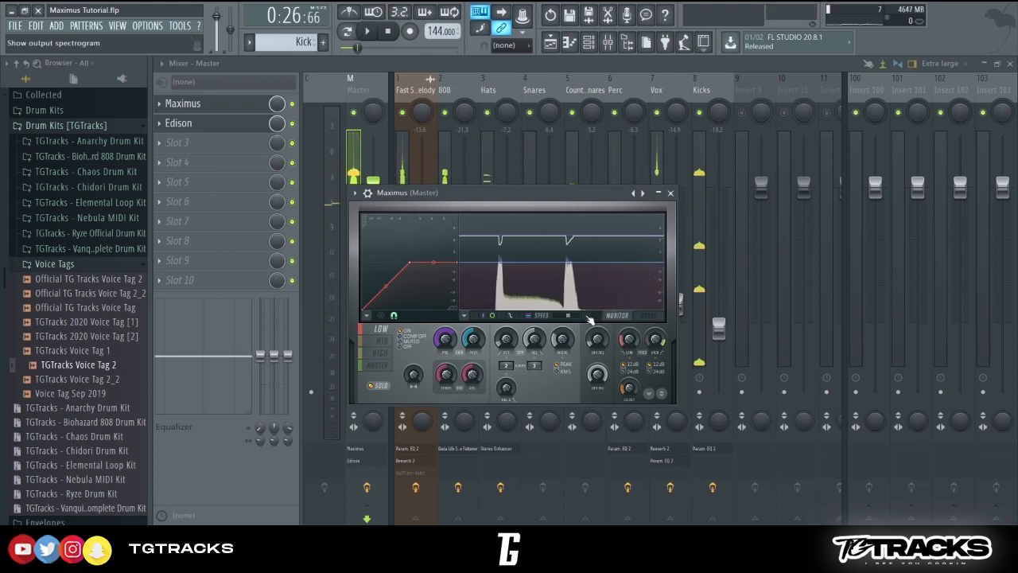
Display the frequency bands with the output spectrogram in Maximus and audition the soloed low band.
left_click(587, 317)
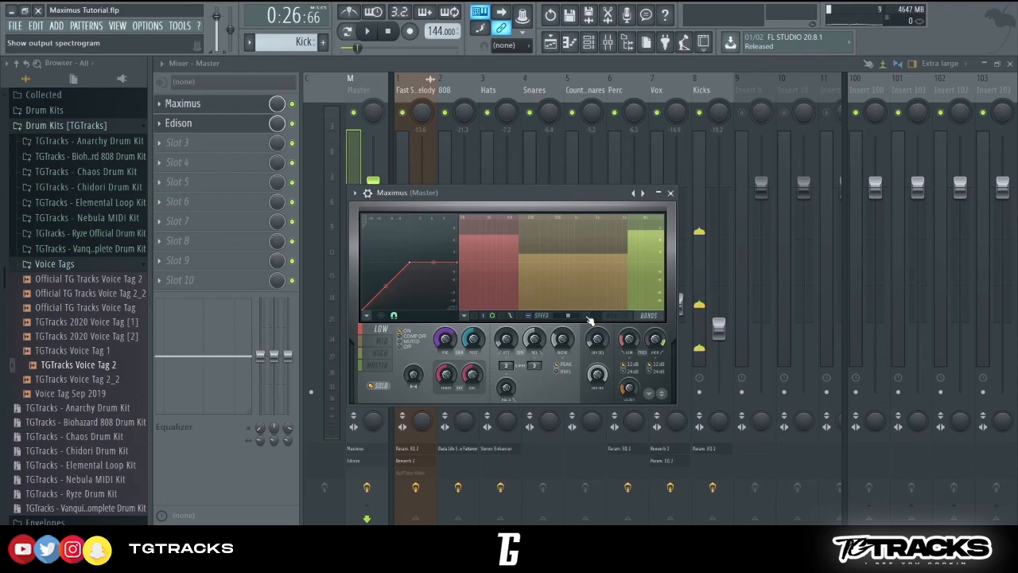
key("space")
key("space")
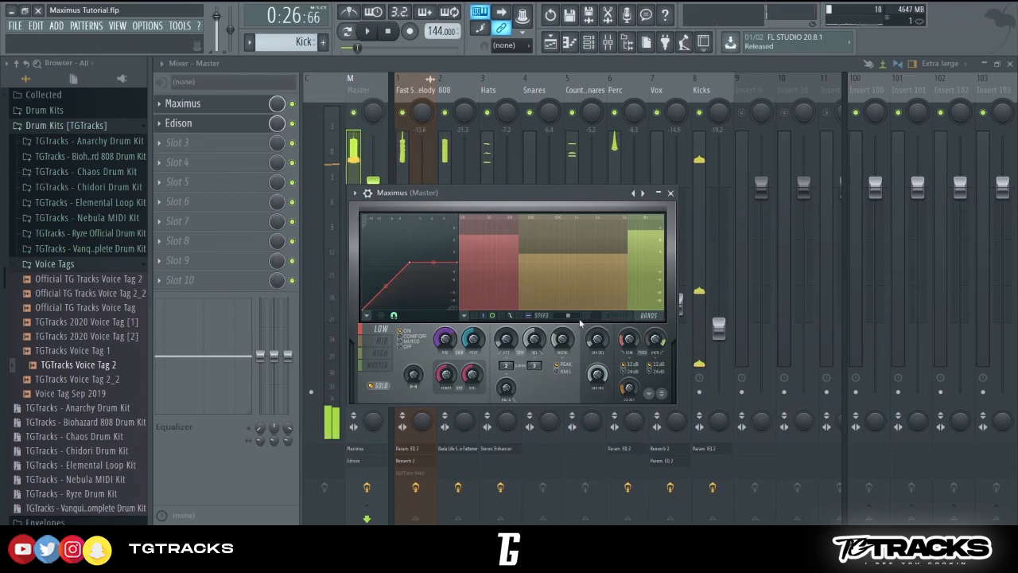
key("space")
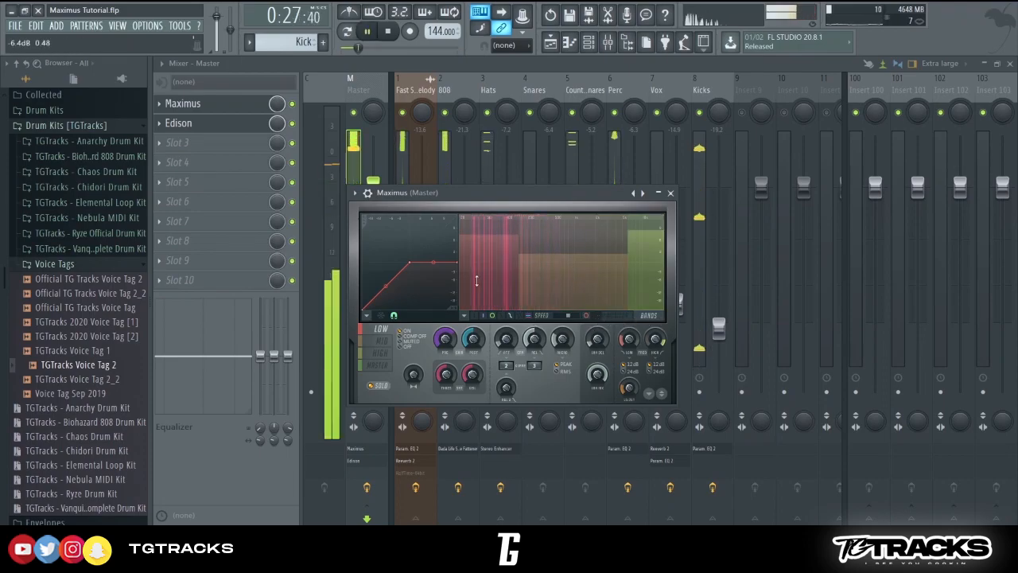
key("space")
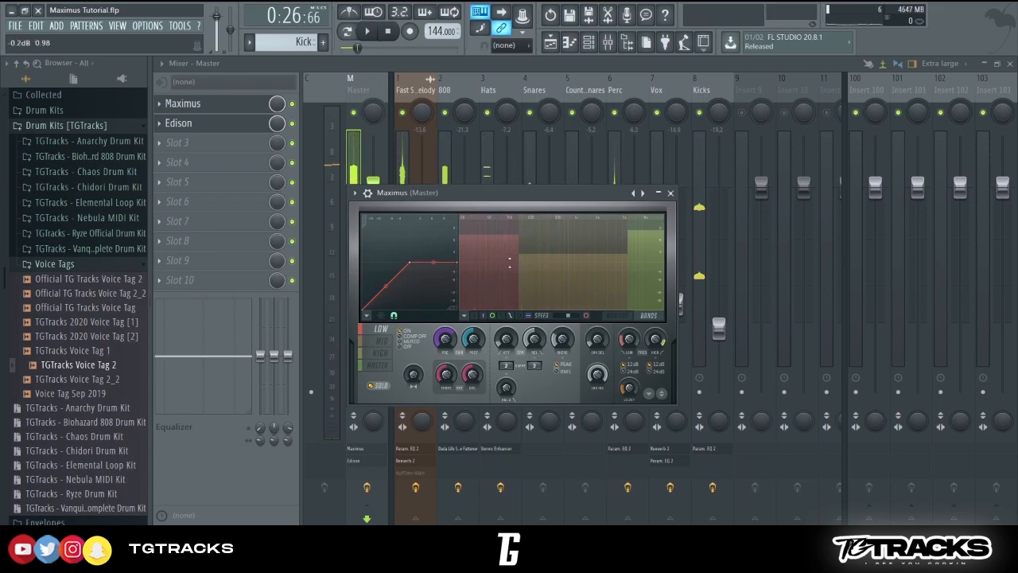
Move the low-mid crossover, trying about 532 Hz and 116 Hz, while auditioning the low band.
key("space")
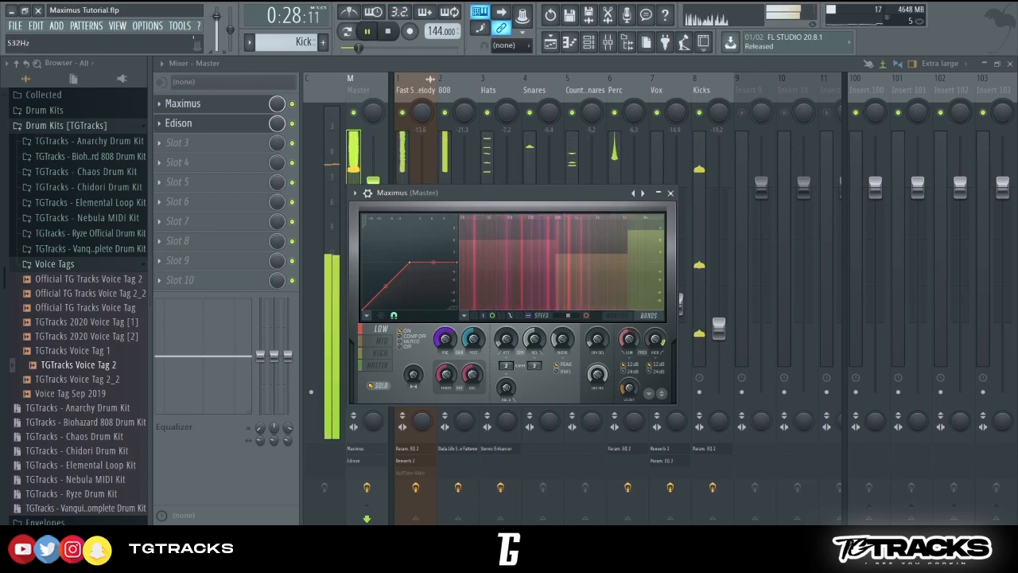
key("space")
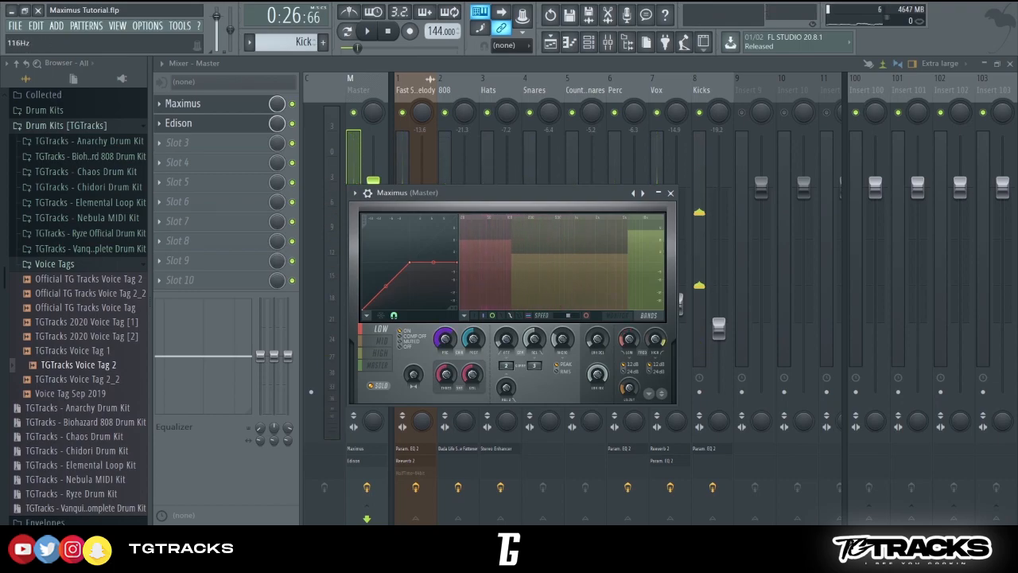
left_click_drag(510, 270, 518, 272)
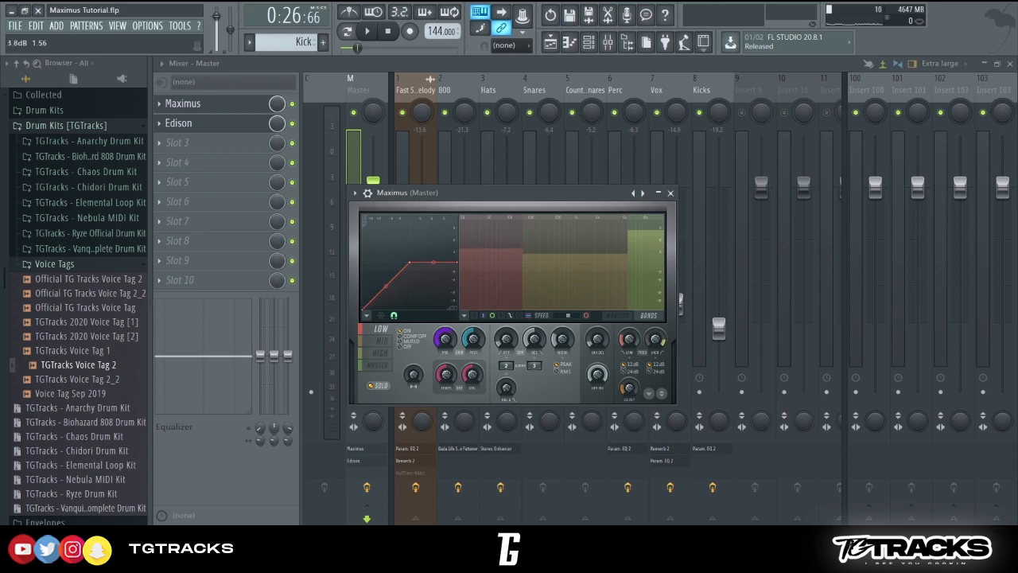
left_click_drag(524, 271, 514, 272)
Adjust the low band's level to about 6.3 dB in the bands display and audition it.
mouse_move(488, 241)
left_mouse_down()
mouse_move(488, 270)
mouse_move(488, 255)
left_mouse_up()
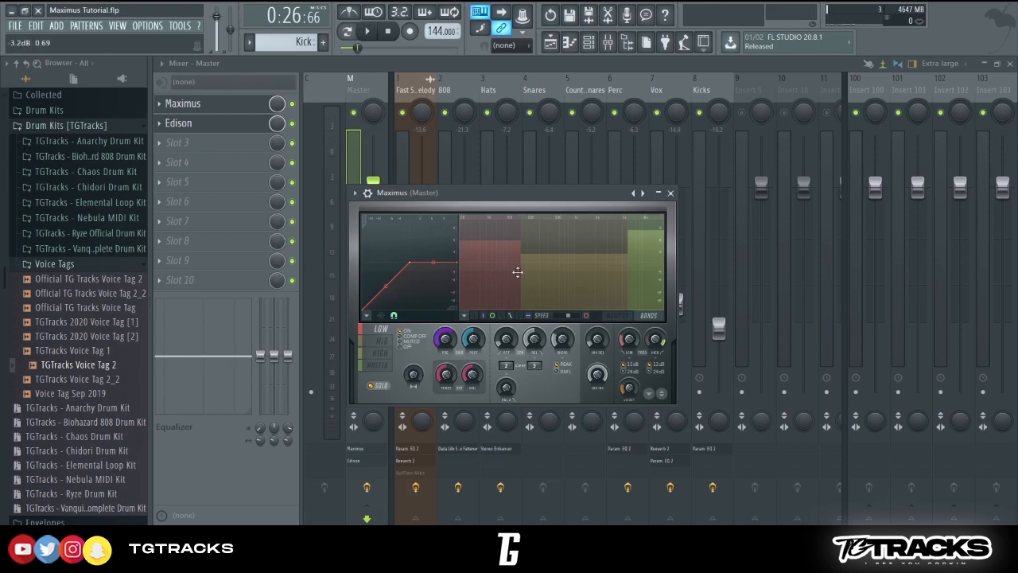
key("space")
key("space")
left_click_drag(516, 250, 516, 248)
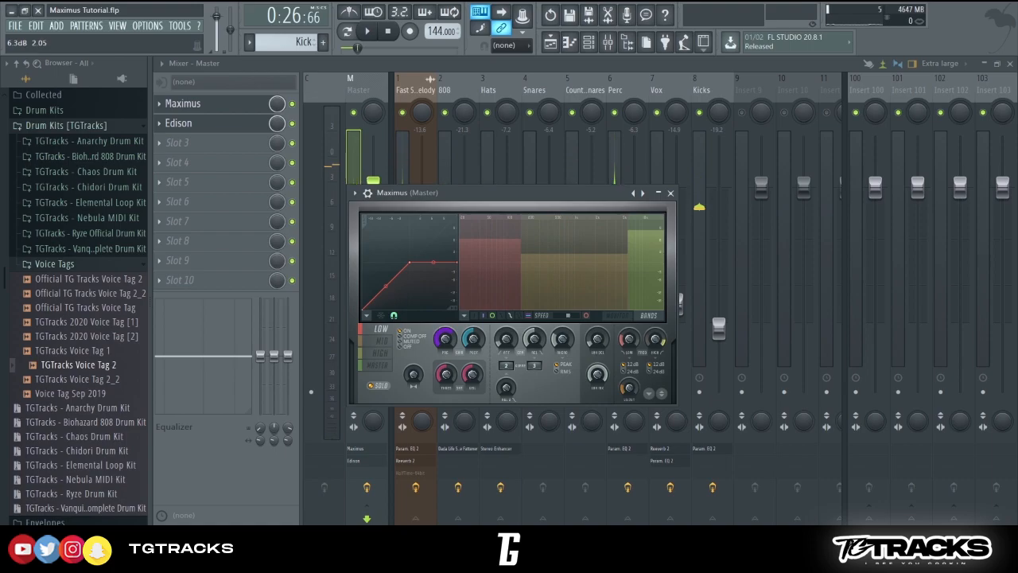
Try bending the low band's compression curve downward, restore the original curve, and audition the soloed low band.
key("space")
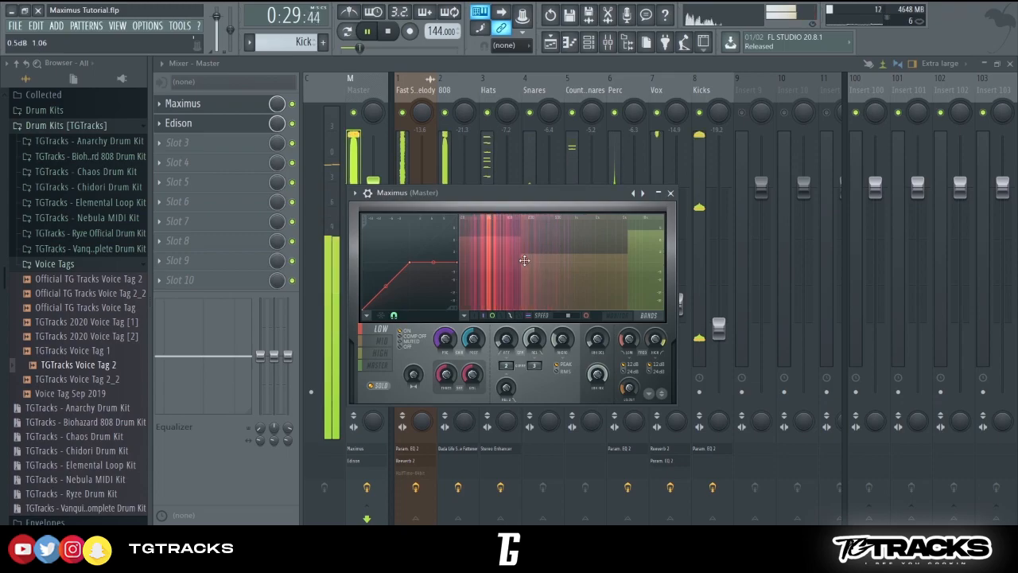
key("space")
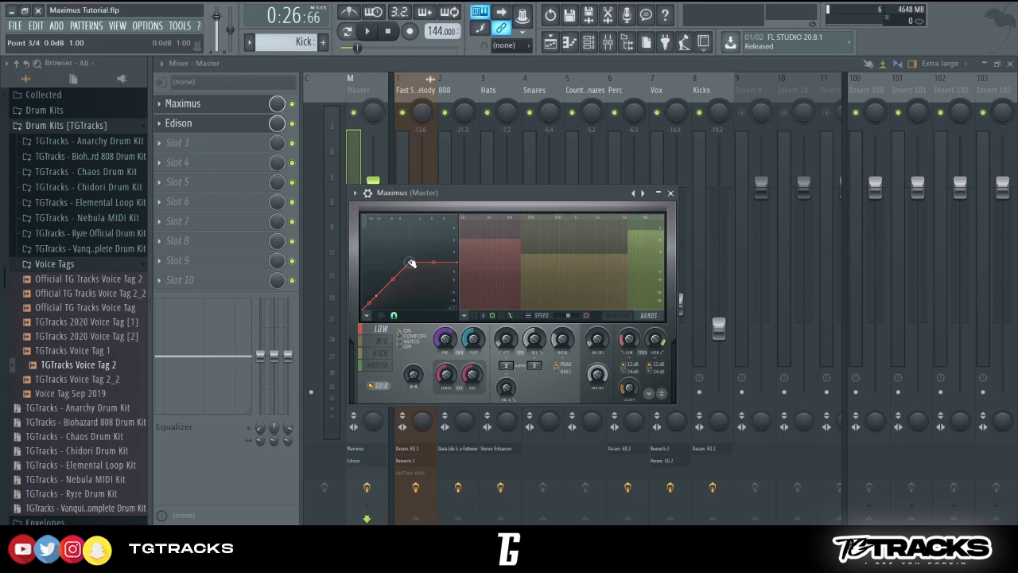
key("space")
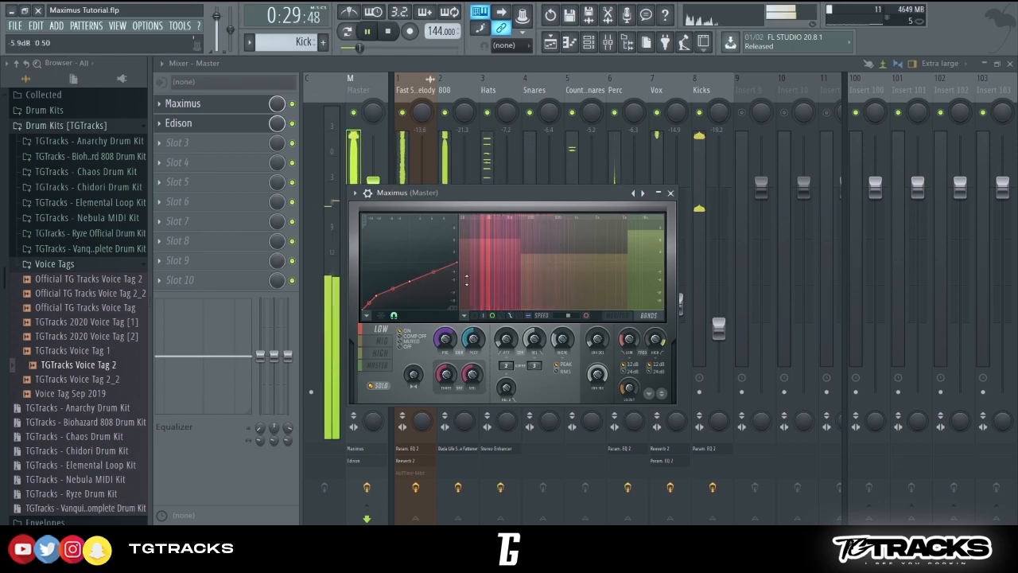
left_click_drag(409, 283, 409, 263)
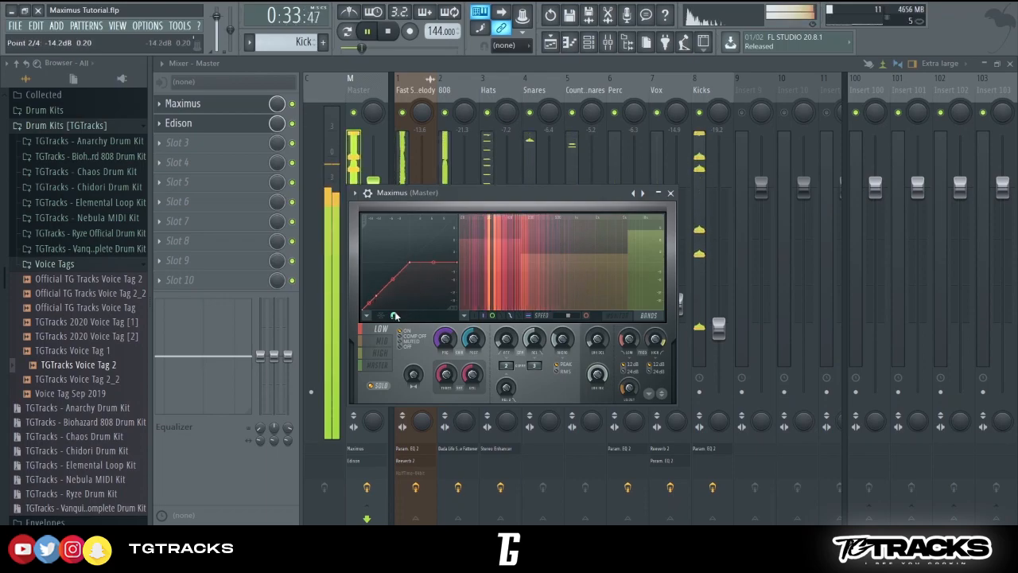
key("space")
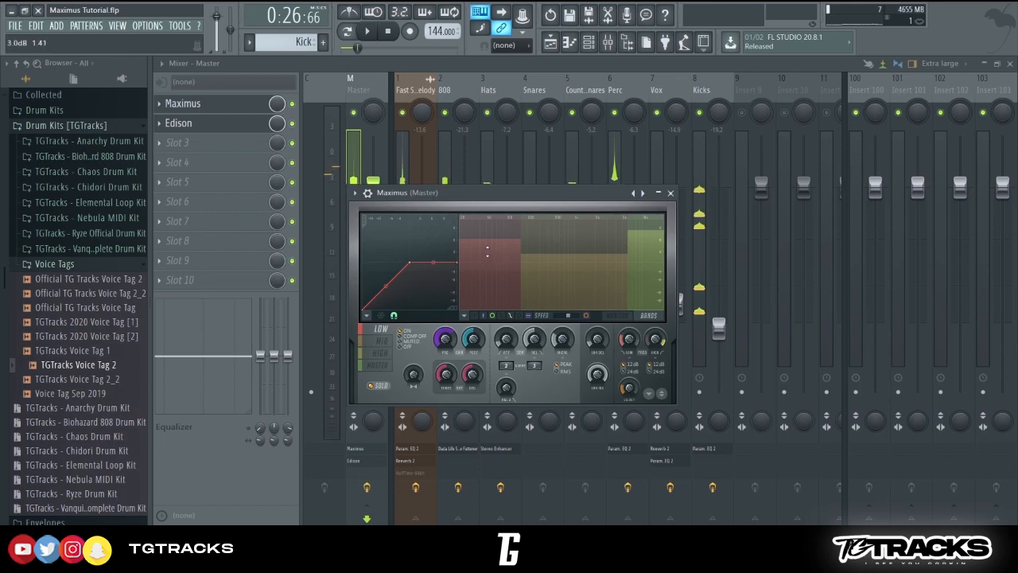
Raise the low band's level slightly in the bands display and audition the soloed mid band.
left_click_drag(495, 243, 495, 238)
left_click(574, 232)
key("space")
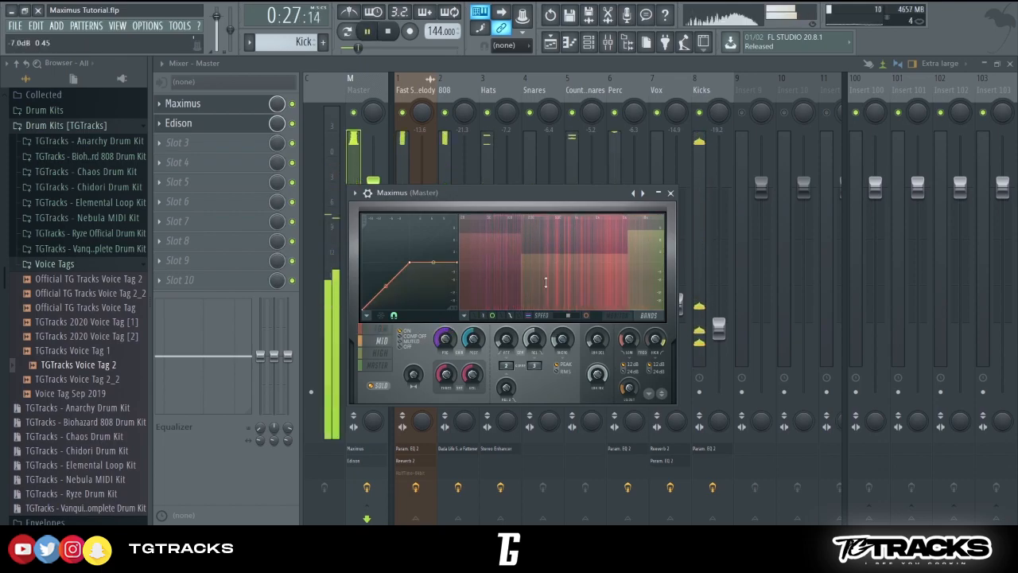
key("space")
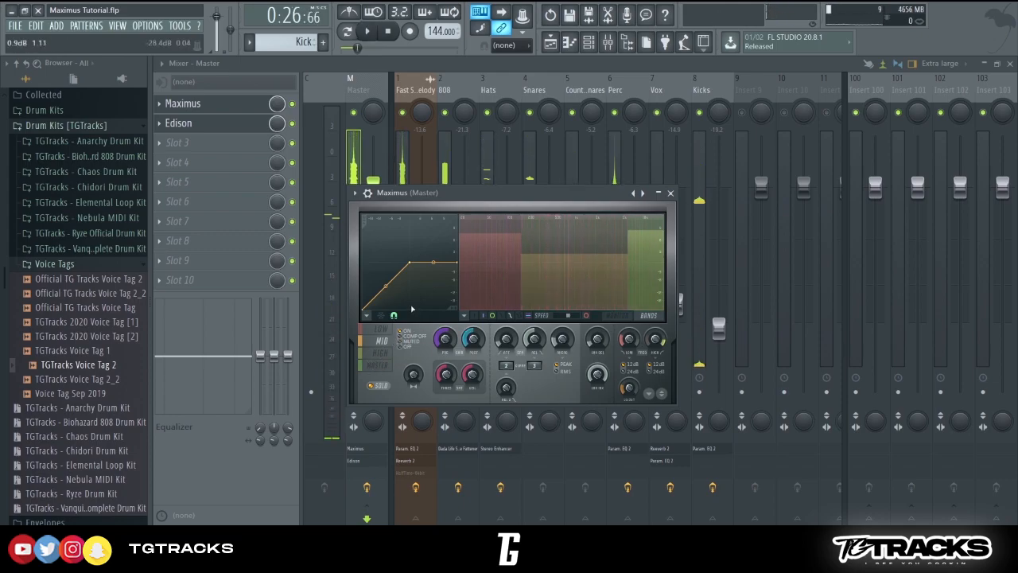
Adjust the mid-high crossover to about 5622 Hz while auditioning the soloed high band.
left_click(381, 352)
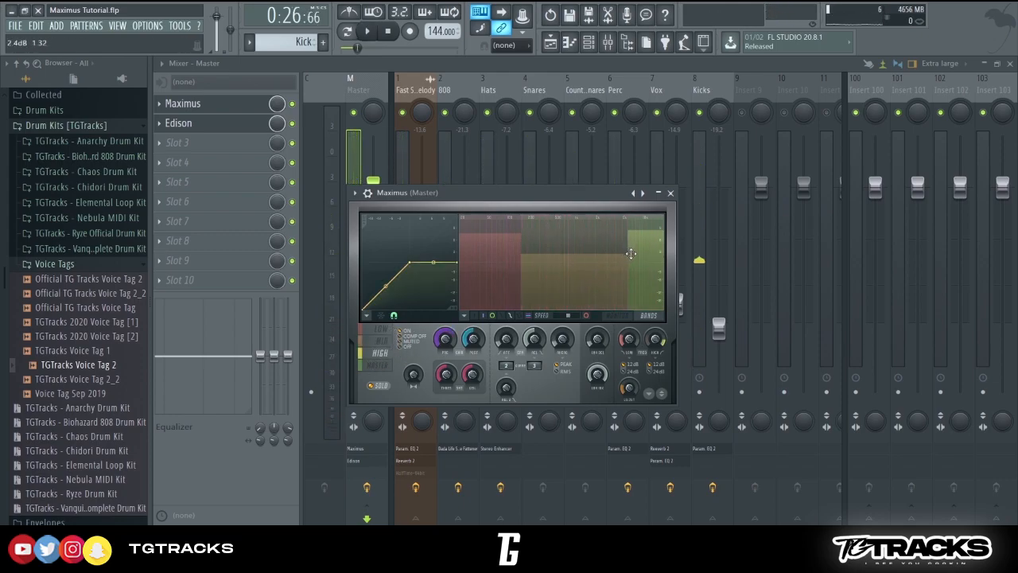
key("space")
key("space")
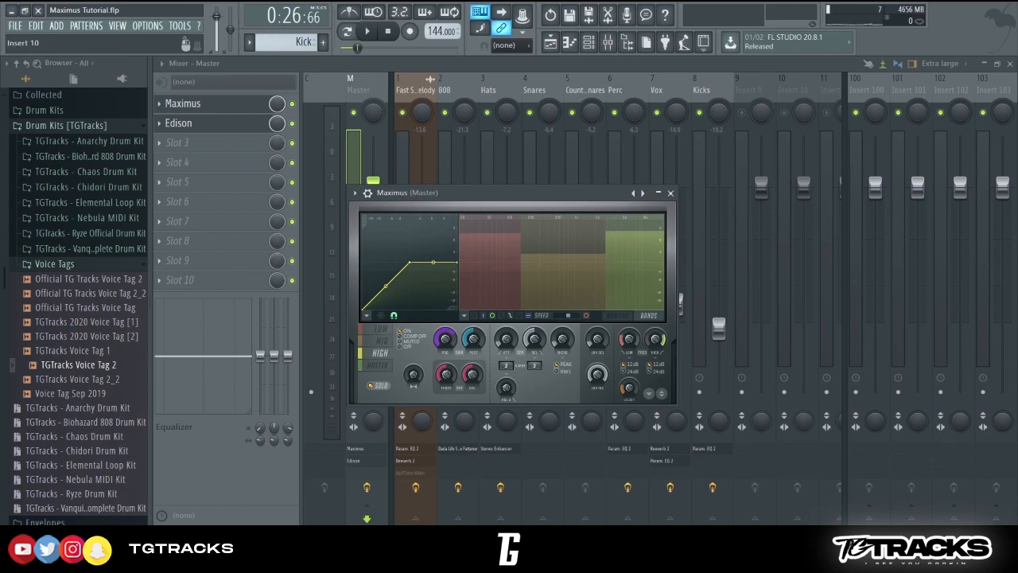
key("space")
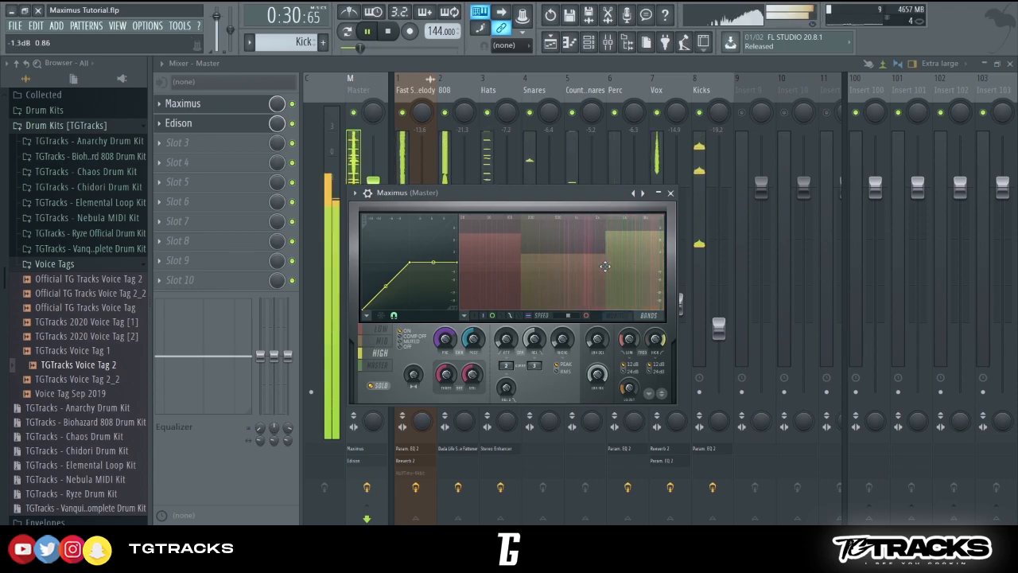
key("space")
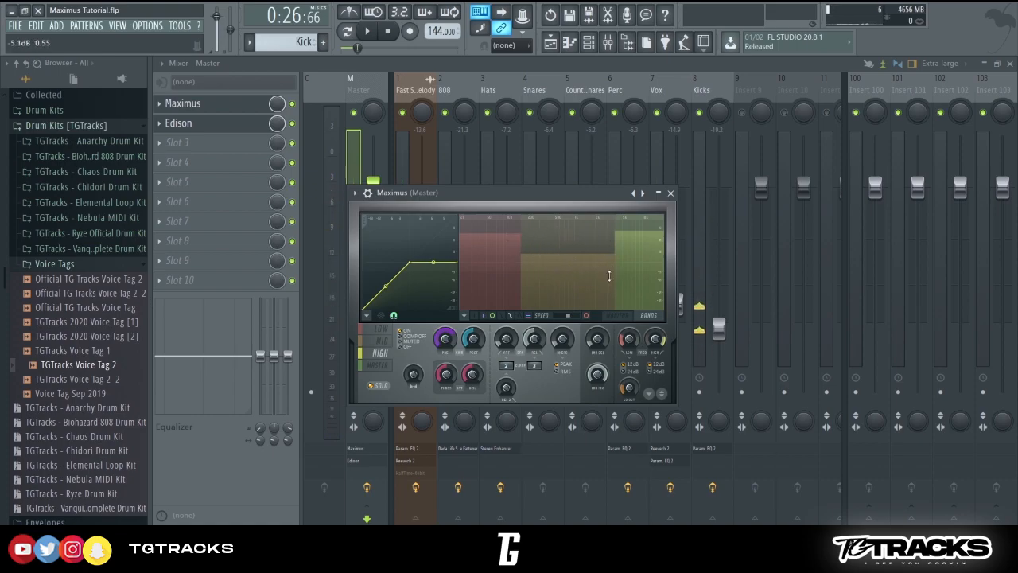
key("space")
key("space")
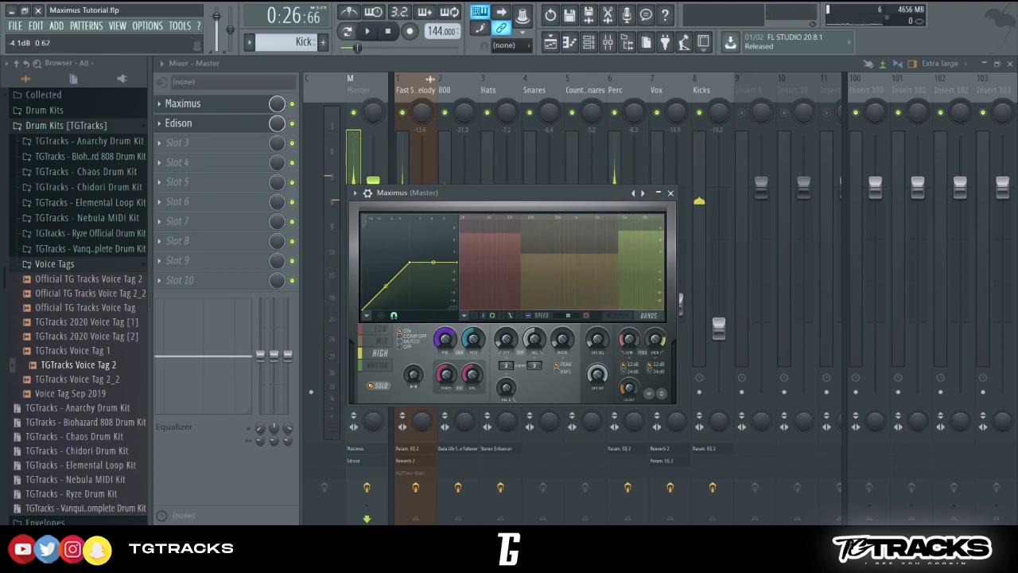
key("space")
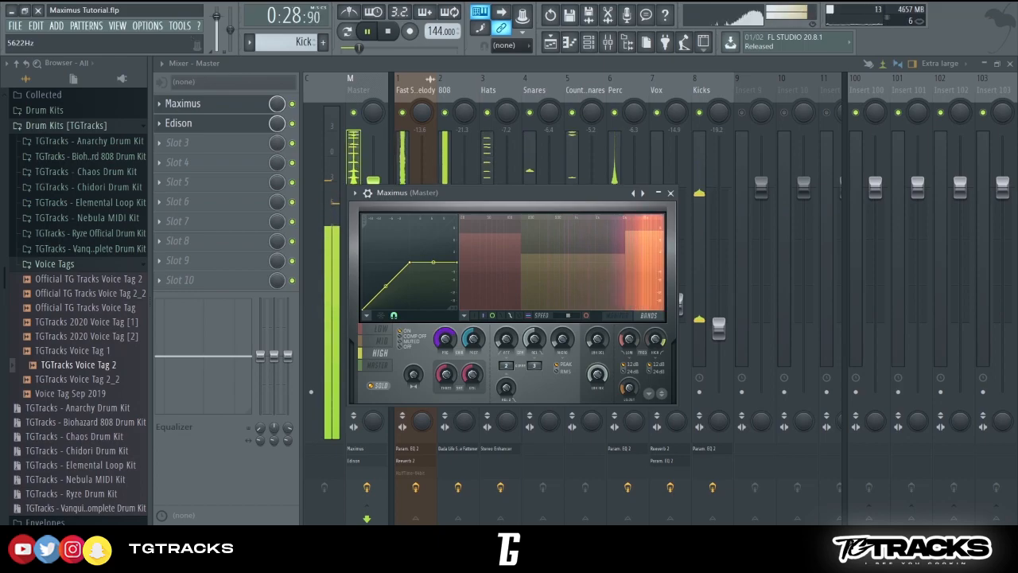
key("space")
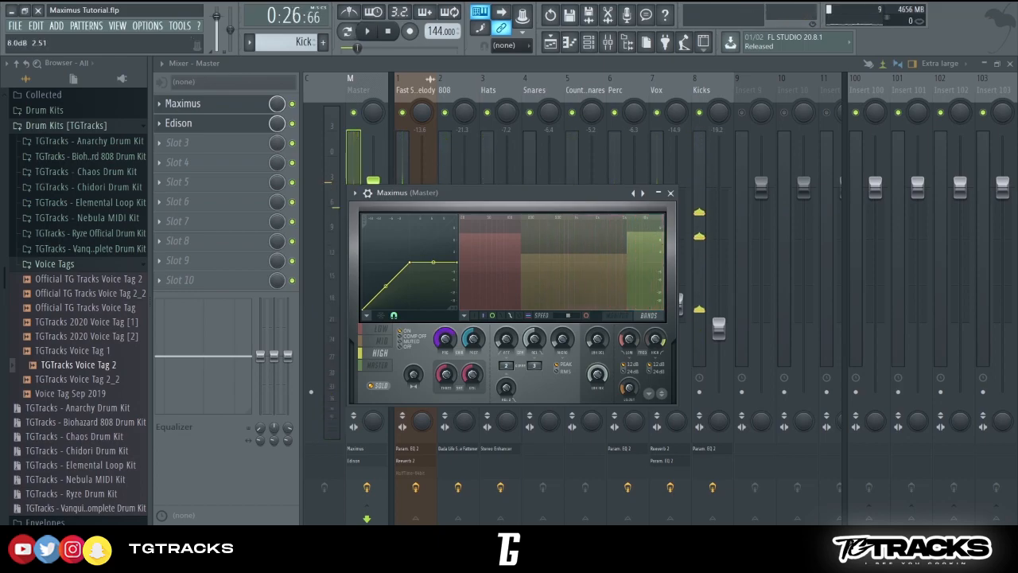
key("space")
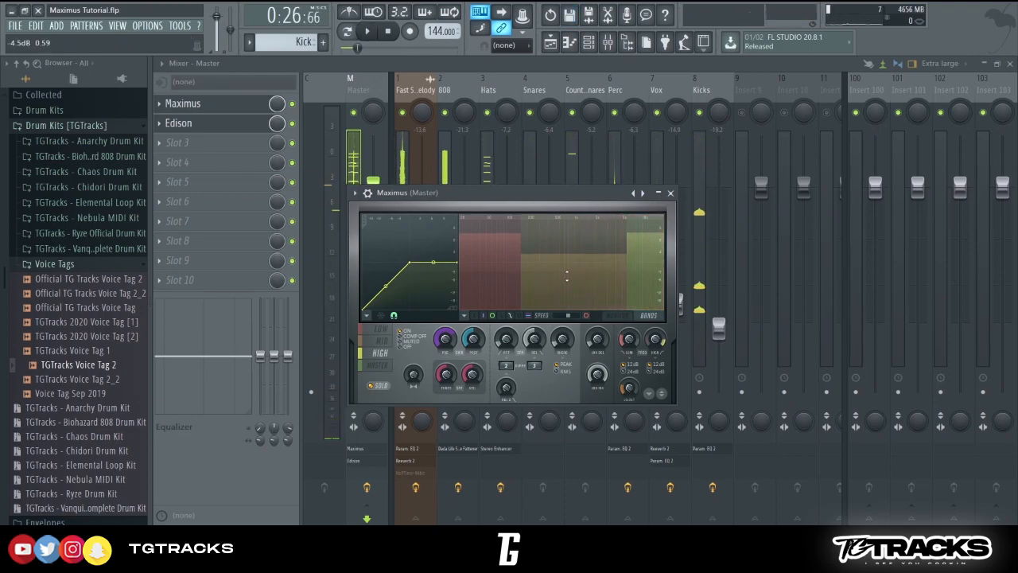
Raise the mid band's level to about 3.9 dB while auditioning the soloed mid band.
key("space")
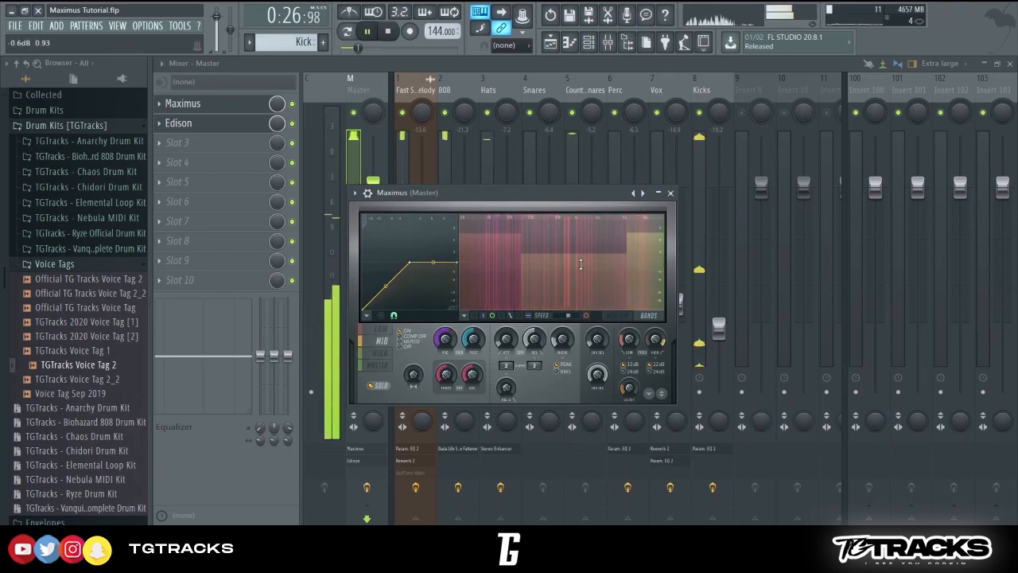
key("space")
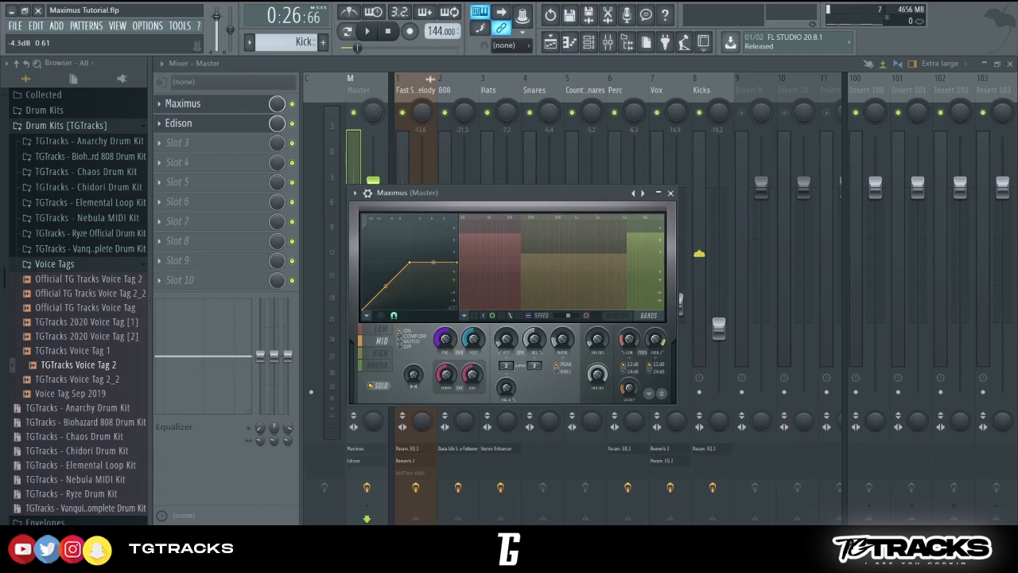
key("space")
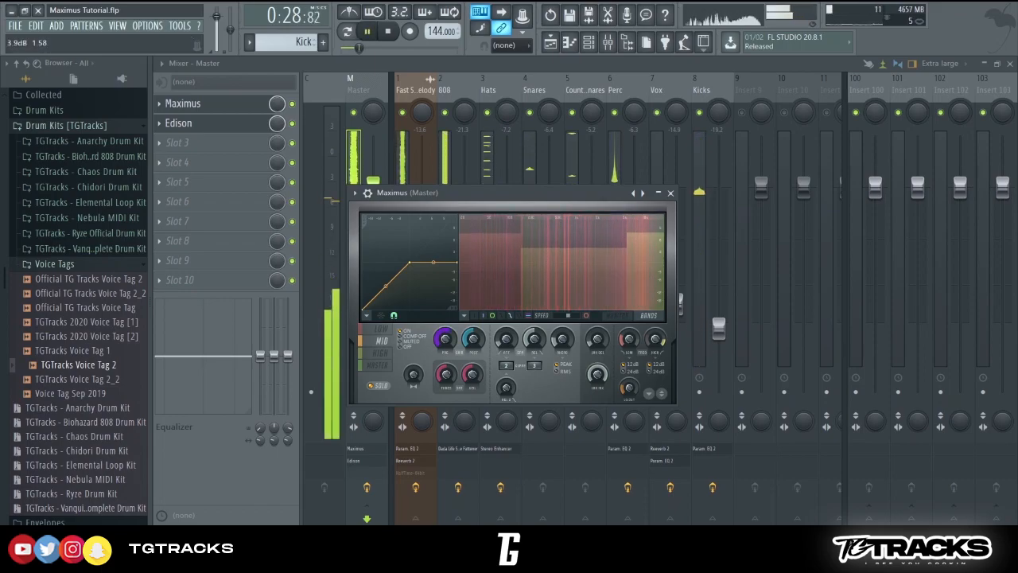
key("space")
Play the full mix with the Master band selected, solo off and the Maximus monitor displayed, and close the plugin.
left_click(377, 365)
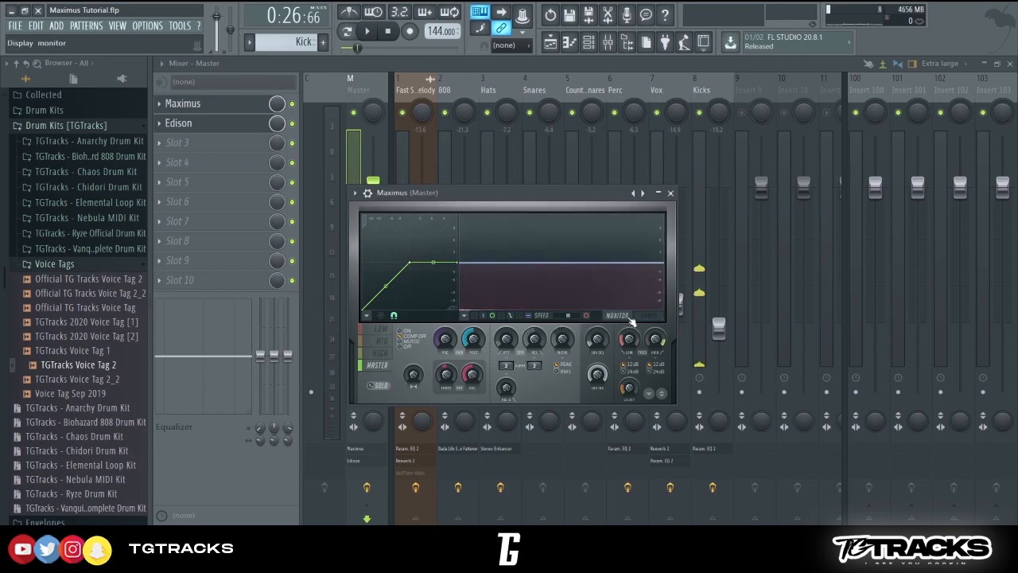
key("space")
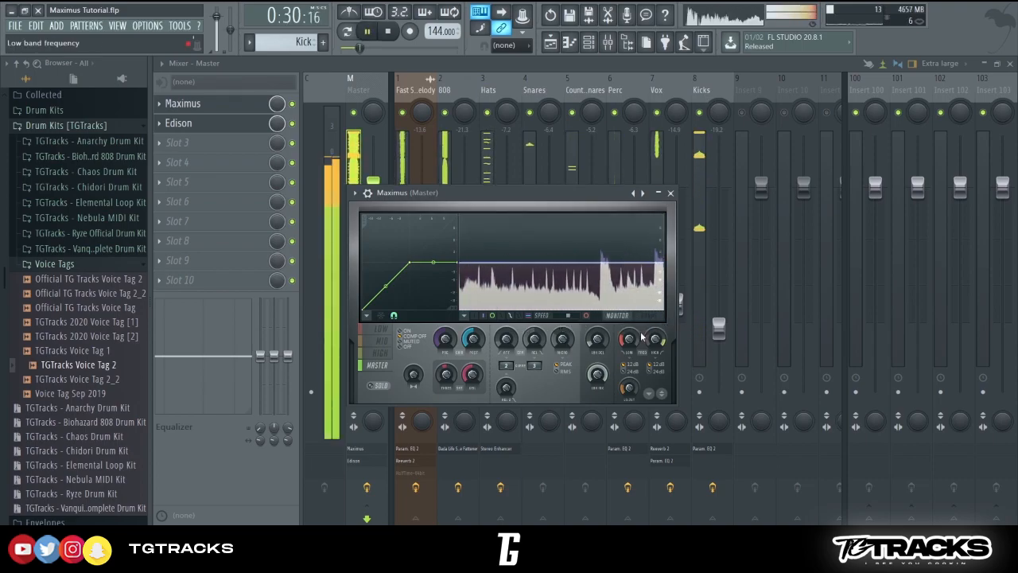
left_click(671, 194)
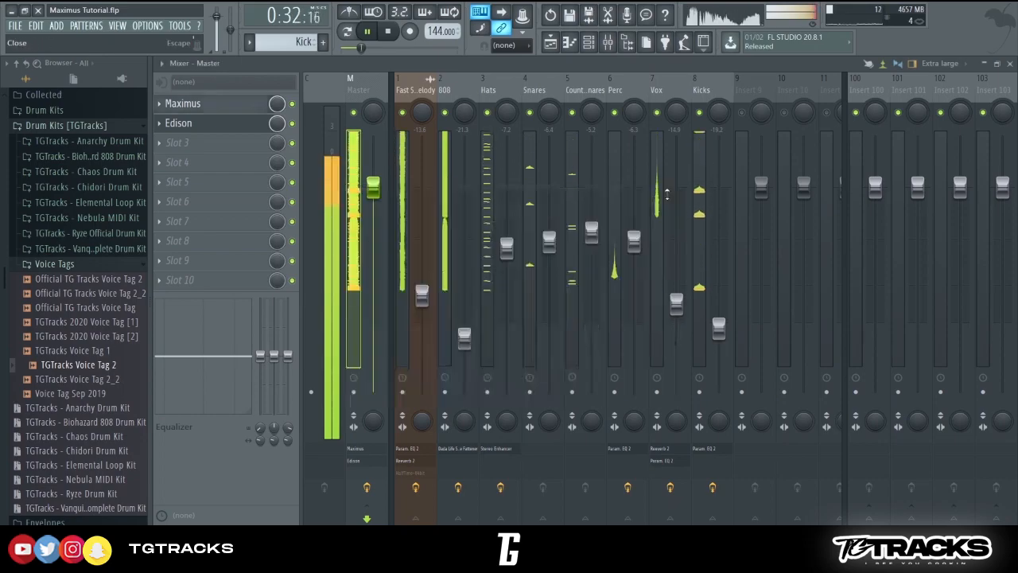
Review the playlist and mixer during playback, and reopen Maximus on the Master track before stopping the song.
left_click(551, 42)
scroll(419, 222, "down", 1)
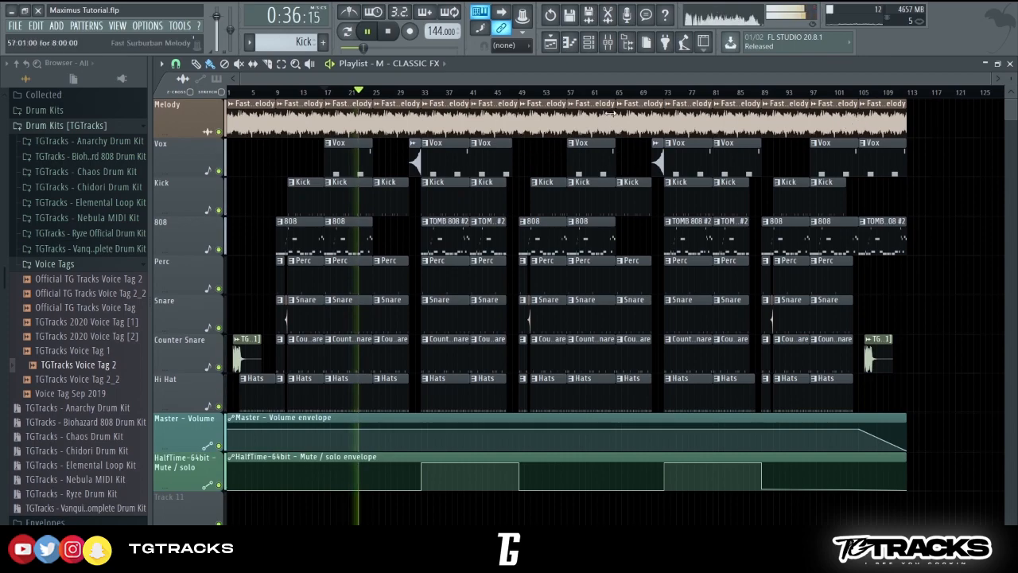
left_click(588, 42)
left_click(608, 43)
left_click(607, 43)
left_click(608, 43)
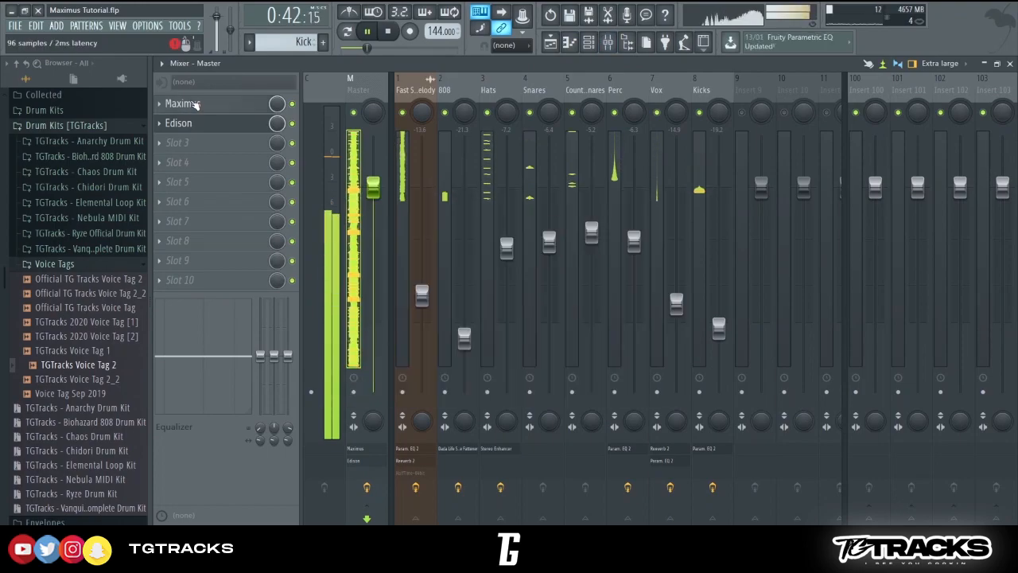
left_click(195, 105)
key("space")
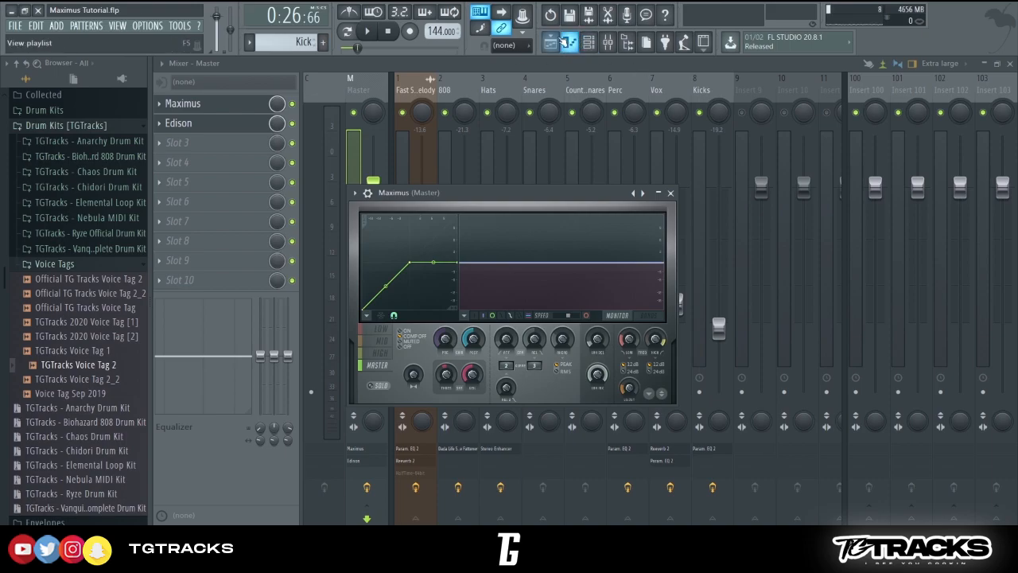
Enlarge the playlist tracks' height slightly and move the playback position to the start of the song.
left_click(550, 42)
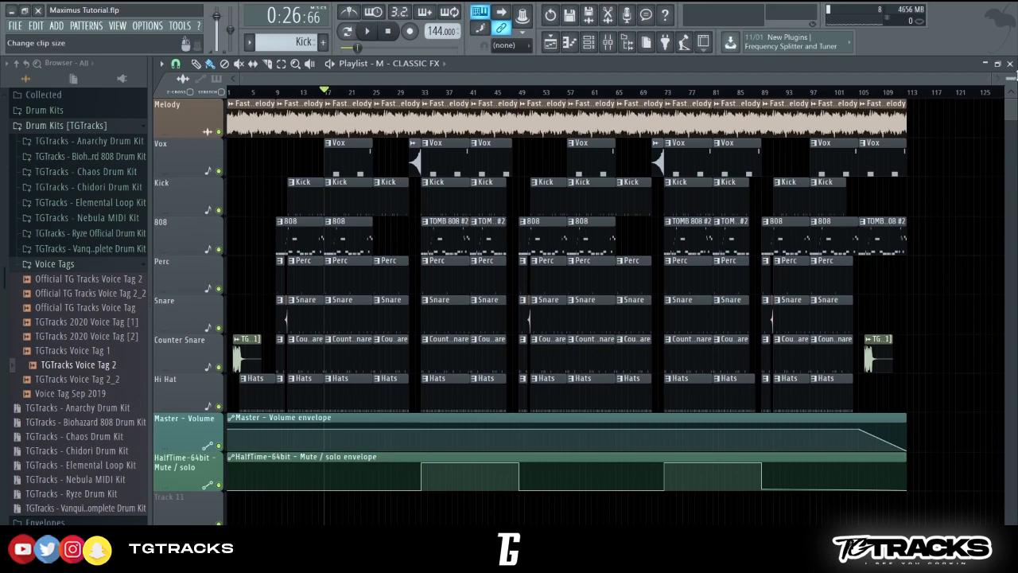
left_click_drag(1011, 78, 1012, 74)
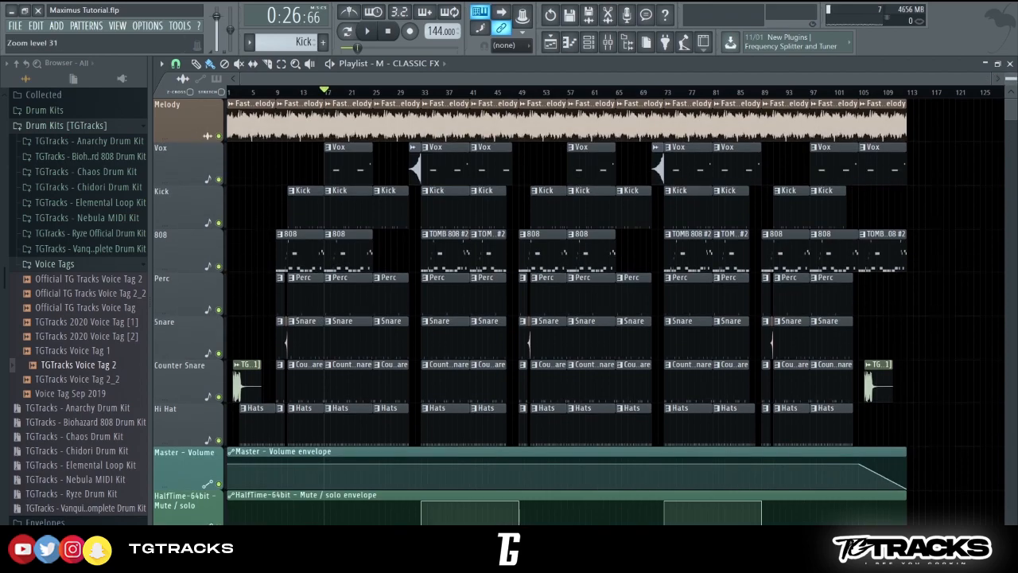
scroll(208, 248, "up", 3)
scroll(207, 248, "down", 3)
left_click_drag(312, 93, 186, 100)
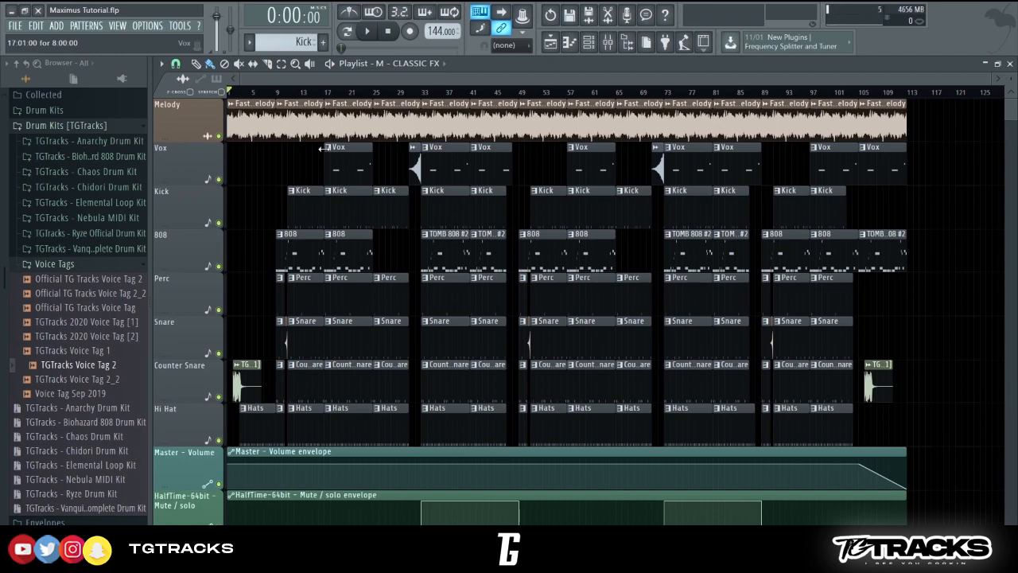
Review the low and master bands of Maximus on the Master track and return to the playlist.
left_click(613, 43)
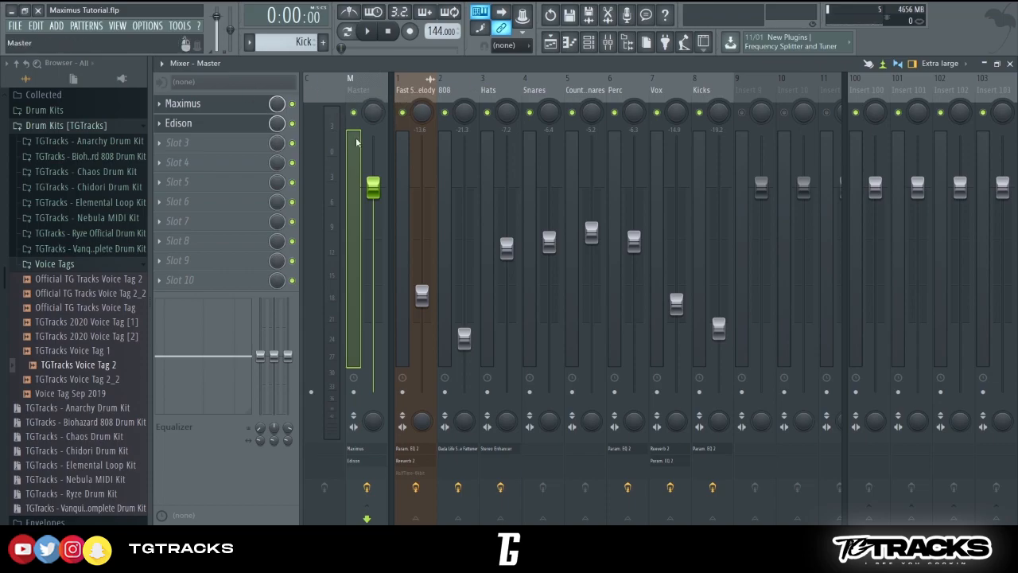
left_click(550, 43)
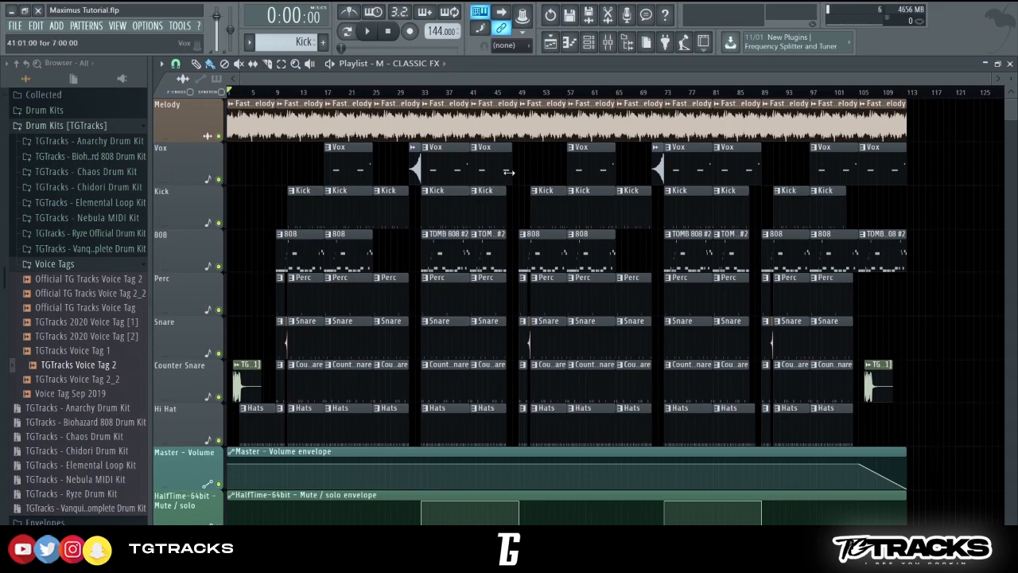
left_click(608, 43)
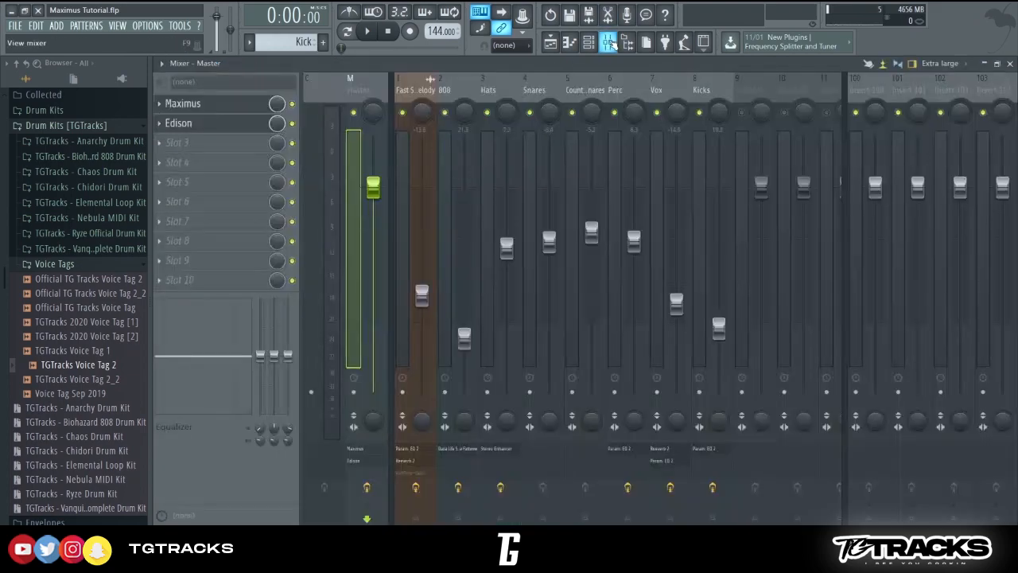
left_click(232, 106)
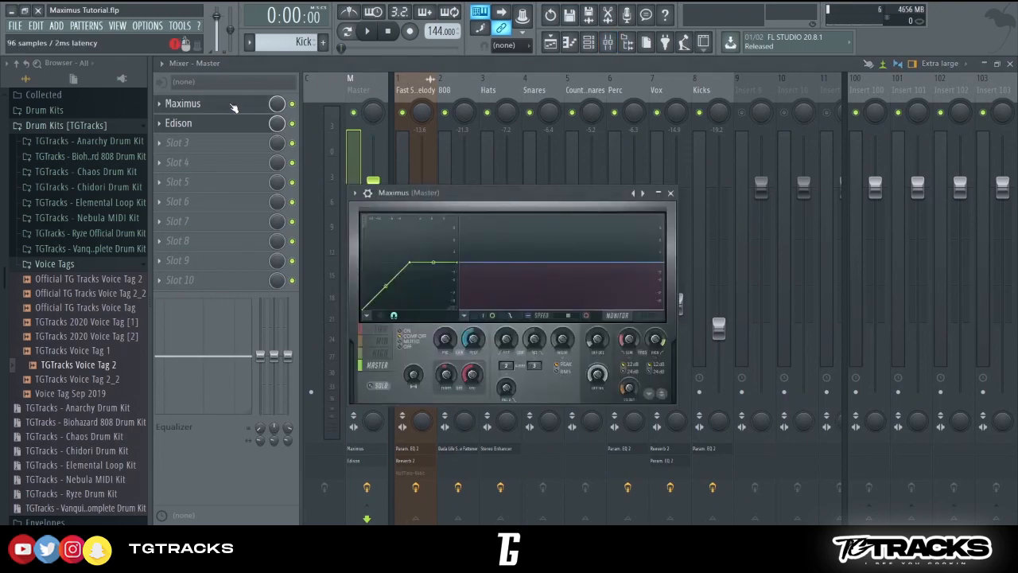
left_click(387, 331)
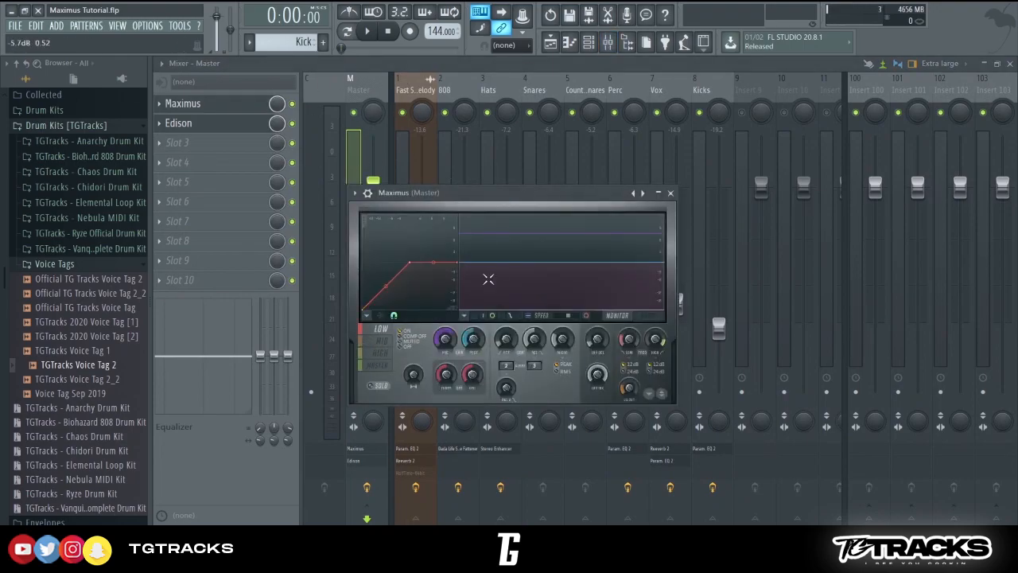
left_click(378, 367)
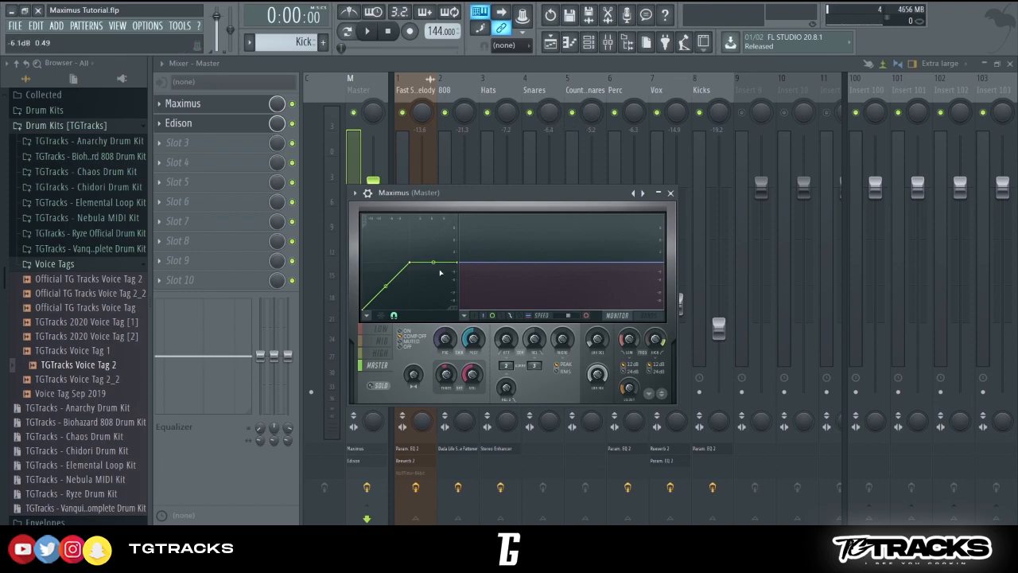
left_click(549, 44)
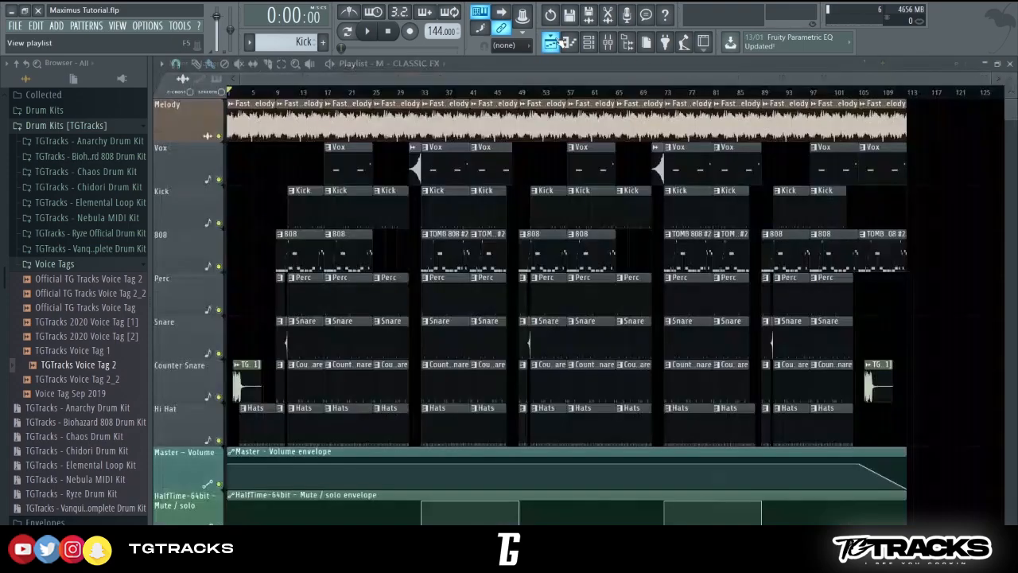